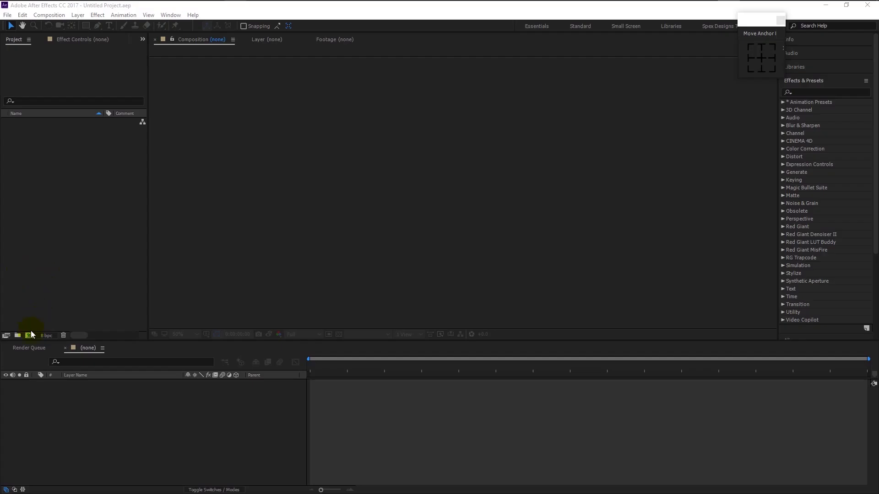
- Create a new composition named "line" with a duration of 0:00:05:08
left_click(29, 335)
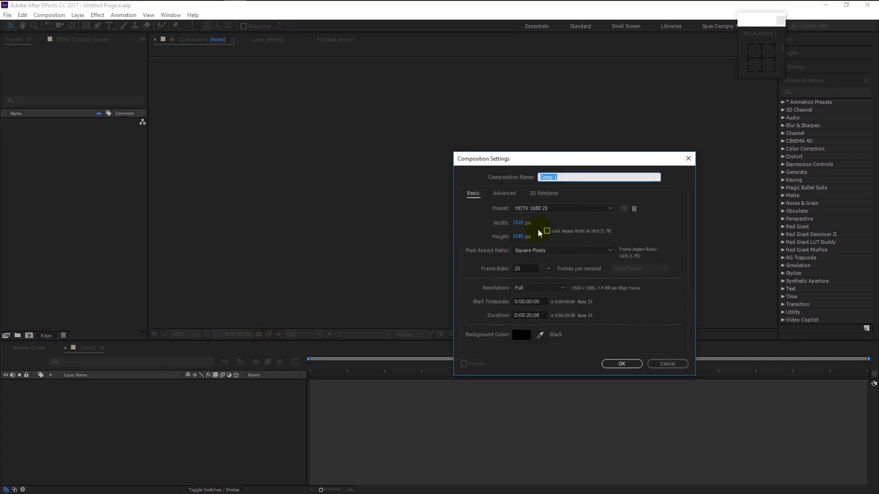
key("BackSpace")
left_click(532, 316)
key("BackSpace")
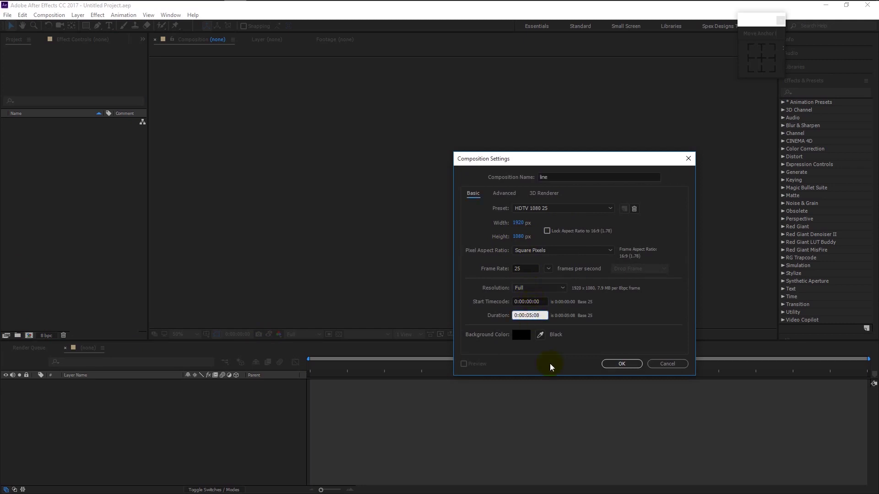
left_click(619, 364)
- Draw a white square on a new shape layer with a centred anchor point, shrunk and placed near the frame's right edge
left_click(89, 25)
mouse_move(336, 121)
left_mouse_down()
mouse_move(432, 202)
mouse_move(501, 233)
mouse_move(513, 247)
mouse_move(514, 299)
left_mouse_up()
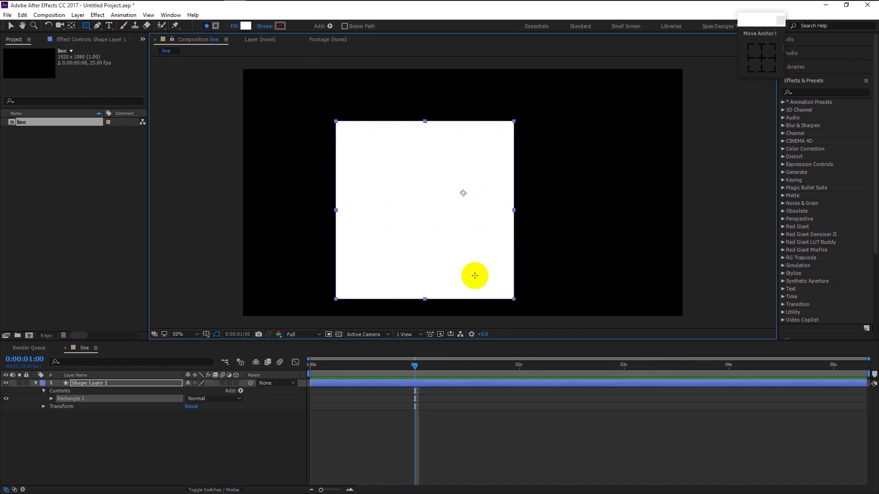
left_click(761, 58)
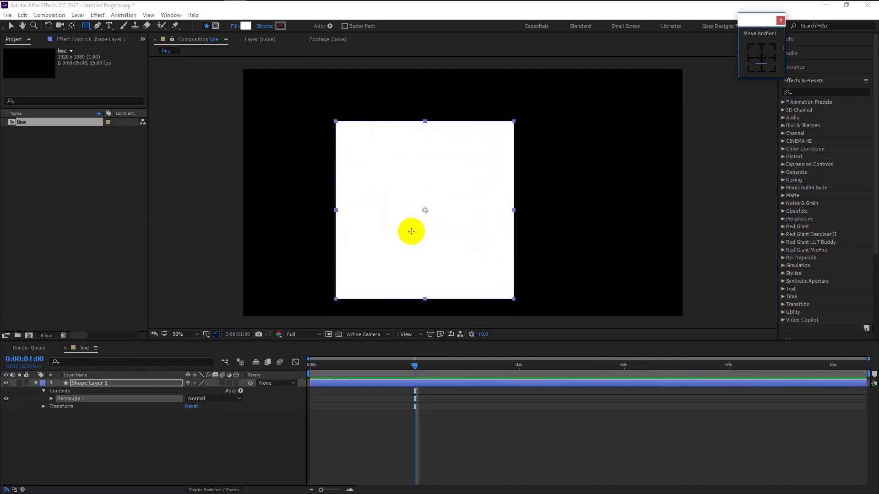
key("v")
left_click_drag(513, 299, 635, 202)
left_click(410, 367)
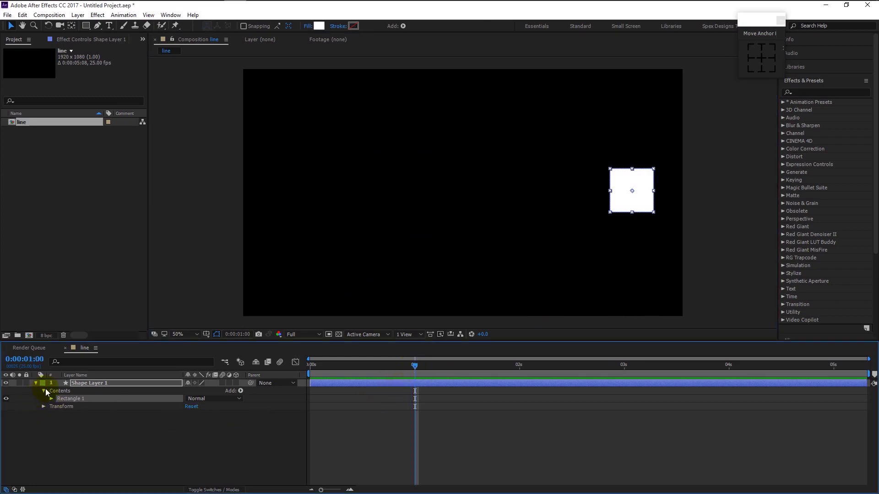
left_click(77, 384)
left_click(762, 55)
- Add a Scale keyframe of 0% to the square's layer at 0:00:01:00
left_click(74, 387)
key("s")
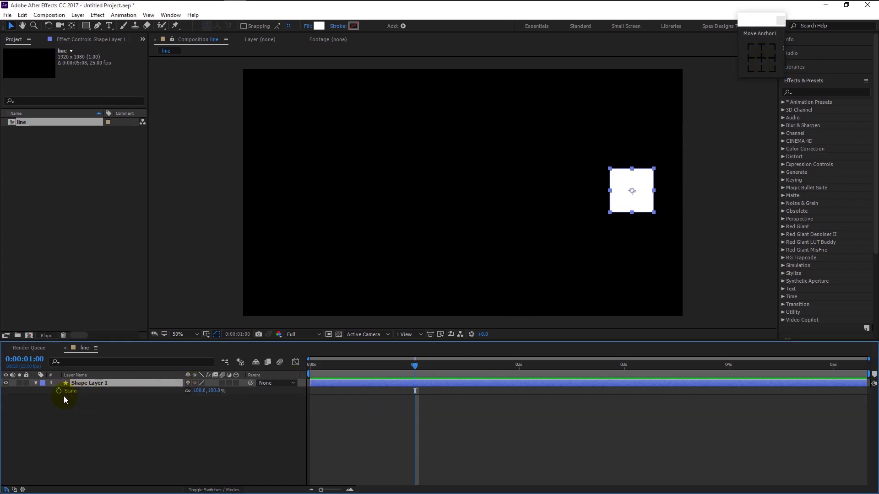
left_click(59, 391)
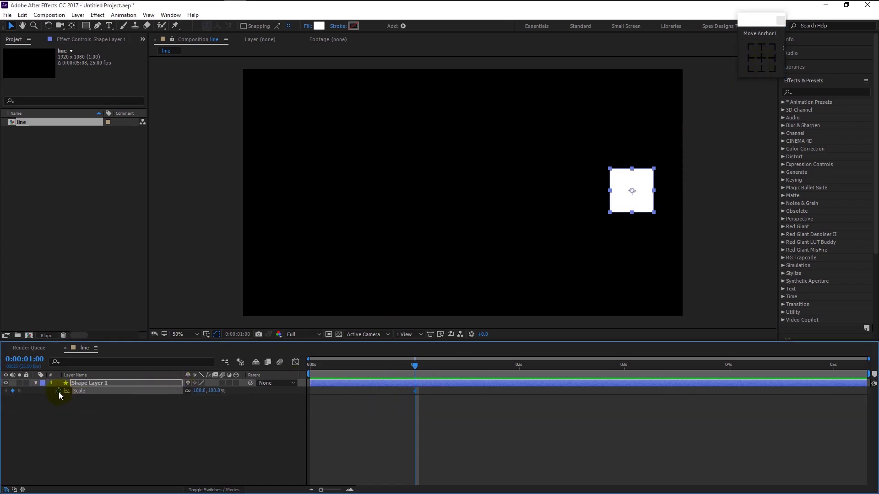
left_click(128, 383)
left_click(200, 391)
type("0")
key("Return")
- Add a Scale keyframe of 100% to the square's layer at 0:00:01:12
left_click_drag(414, 366, 465, 373)
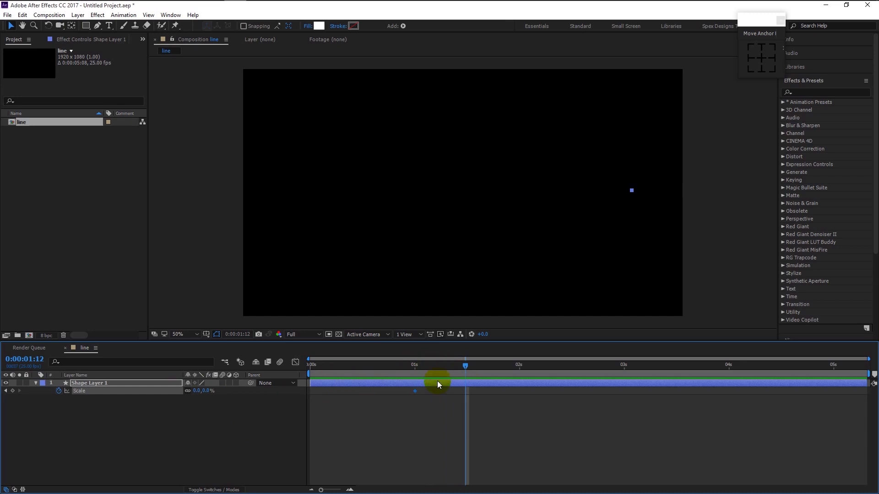
left_click_drag(200, 396, 277, 394)
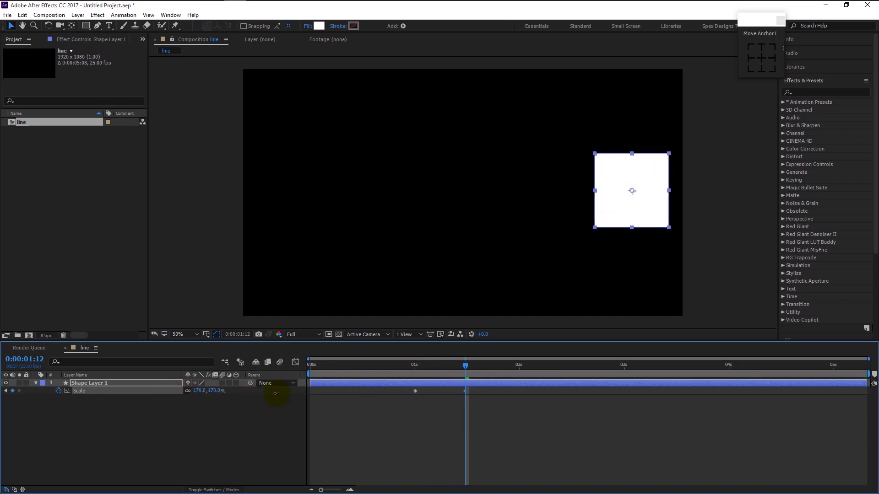
type("100")
key("Return")
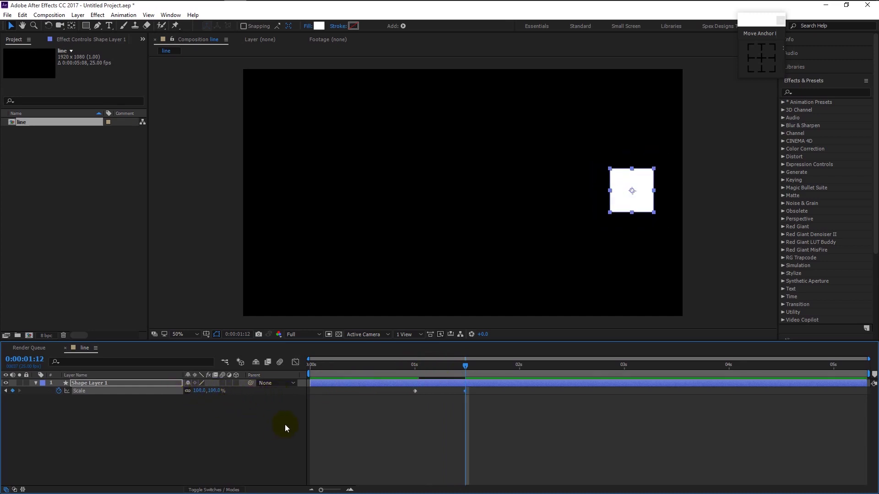
- Apply Easy Ease to both Scale keyframes of the square
left_click_drag(500, 427, 410, 390)
right_click(414, 391)
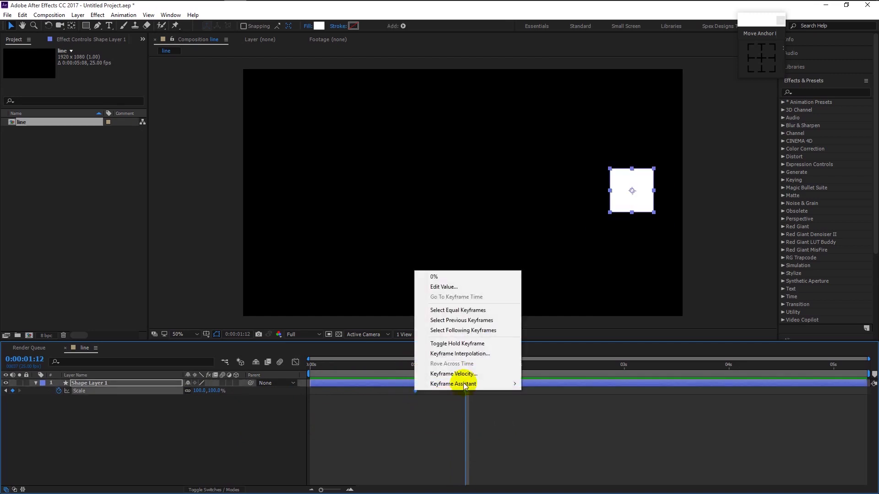
mouse_move(464, 384)
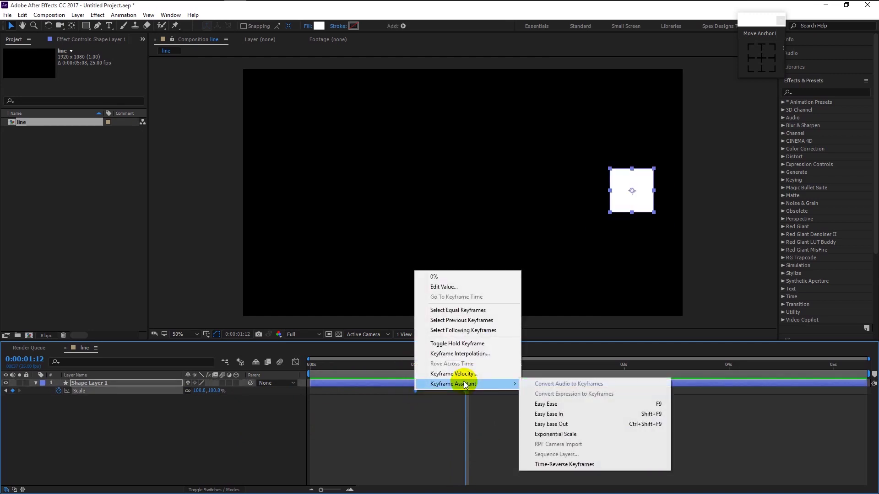
left_click(566, 403)
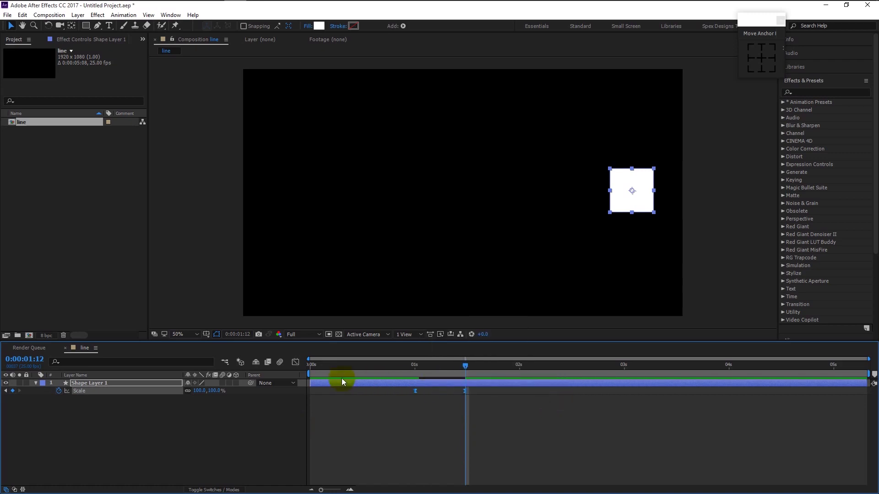
- Raise the incoming influence of the square's last Scale keyframe to 100% in the speed graph
left_click(295, 362)
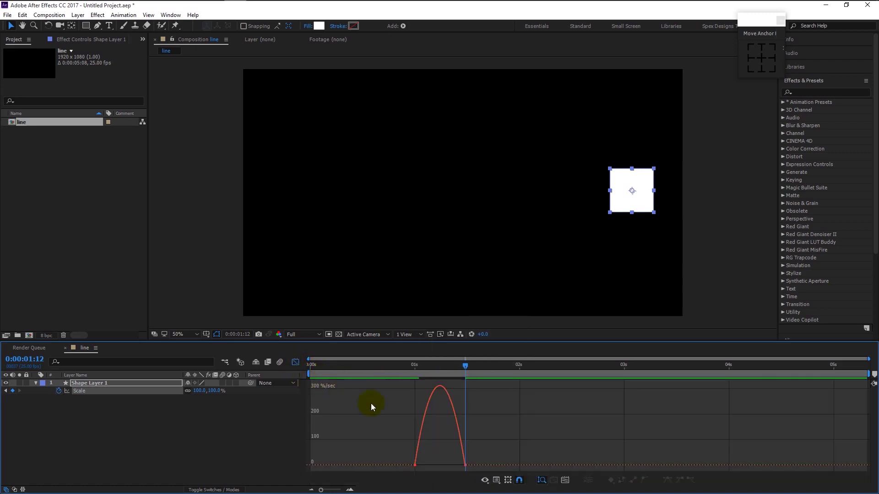
left_click(466, 466)
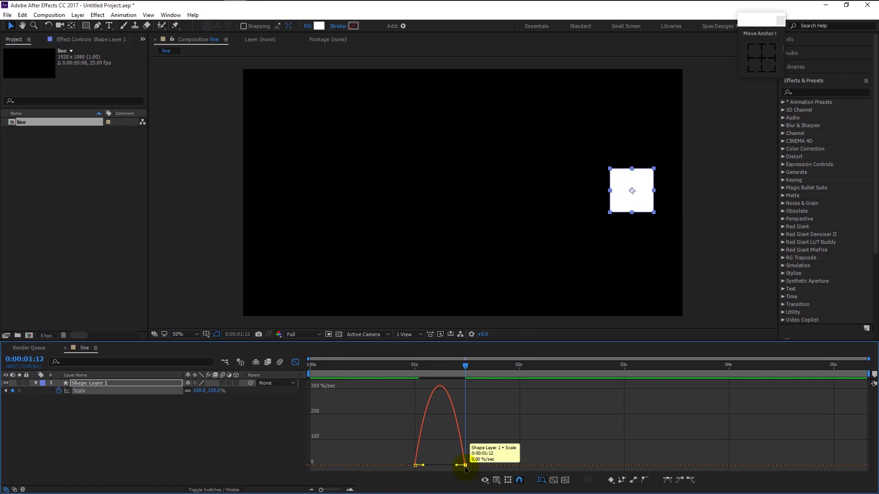
left_click_drag(458, 467, 432, 465)
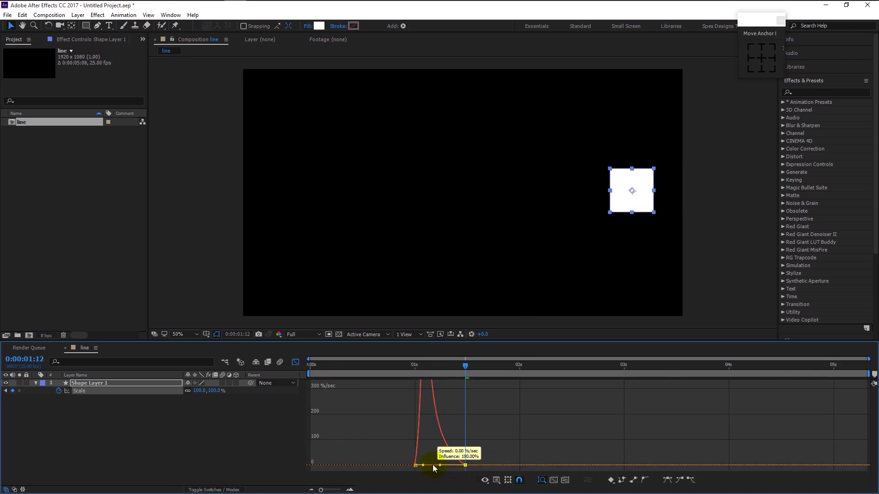
left_click(296, 362)
- Preview the square's scale-up animation from just before the one-second mark
left_click_drag(438, 368, 406, 366)
key("space")
left_click_drag(422, 369, 406, 365)
key("space")
key("space")
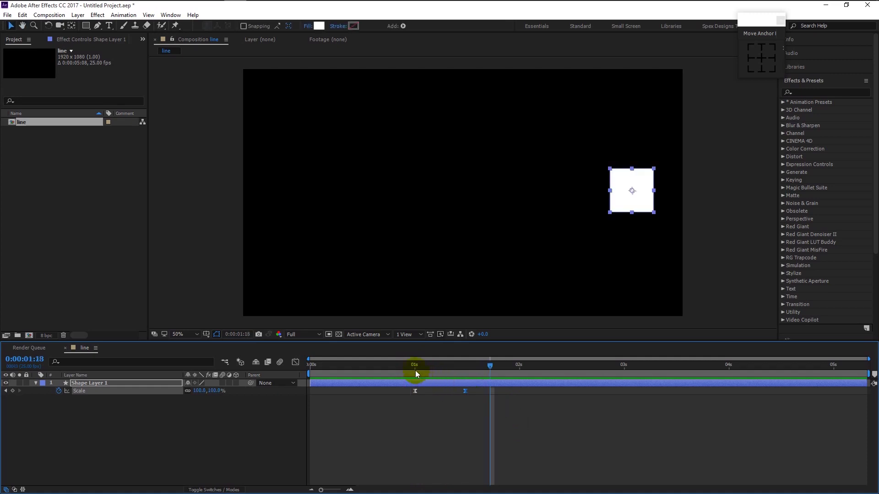
key("space")
- Enable motion blur on Shape Layer 1, preview the animation and collapse the layer's Scale property
left_click(223, 384)
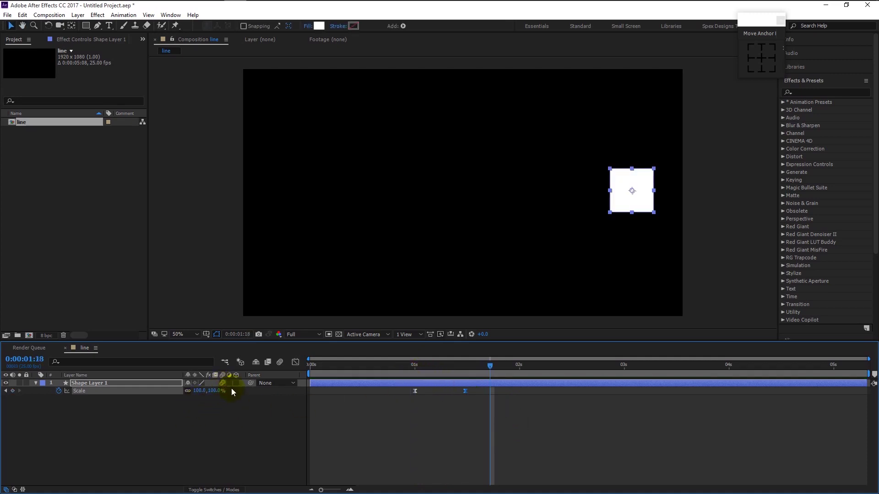
left_click(411, 364)
key("space")
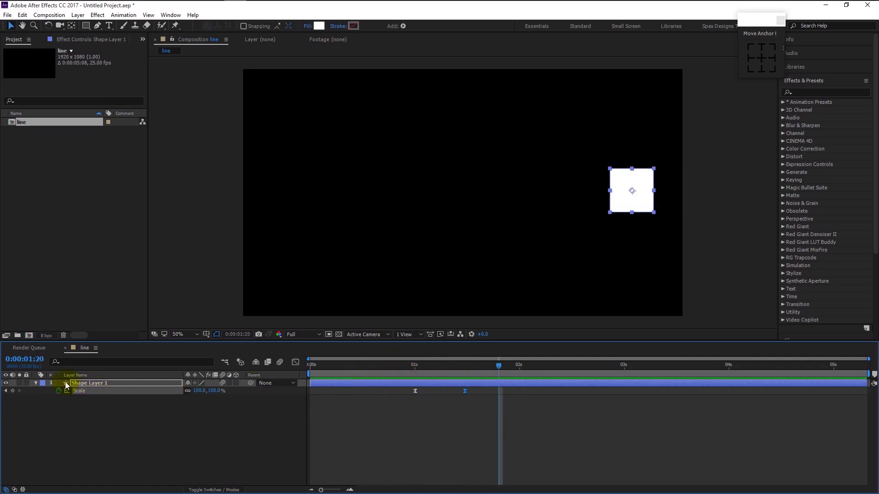
key("s")
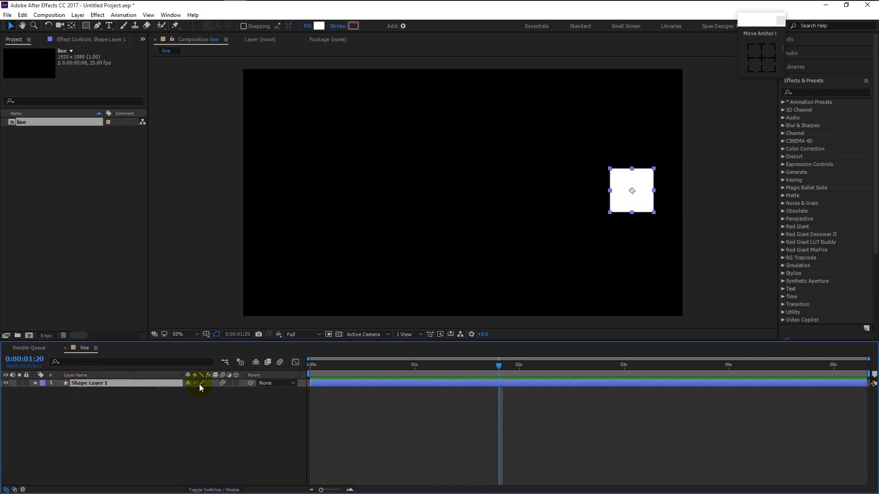
- Draw a straight horizontal line with the Pen tool from the square's centre to the frame's left part, on a new layer at 0:00:01:05
left_click_drag(454, 366, 435, 370)
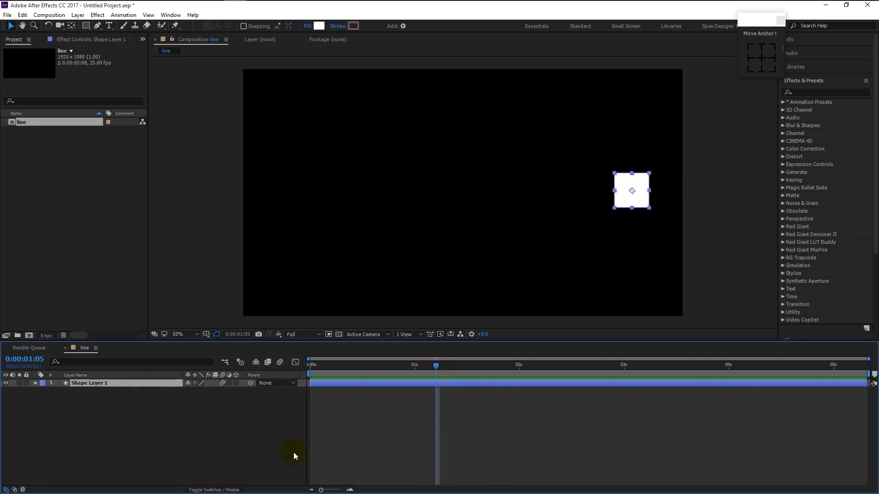
left_click(145, 447)
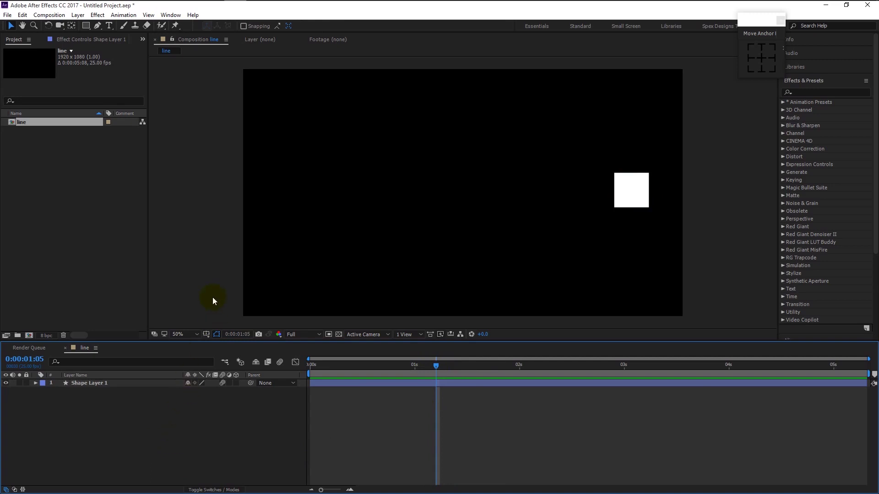
left_click(96, 26)
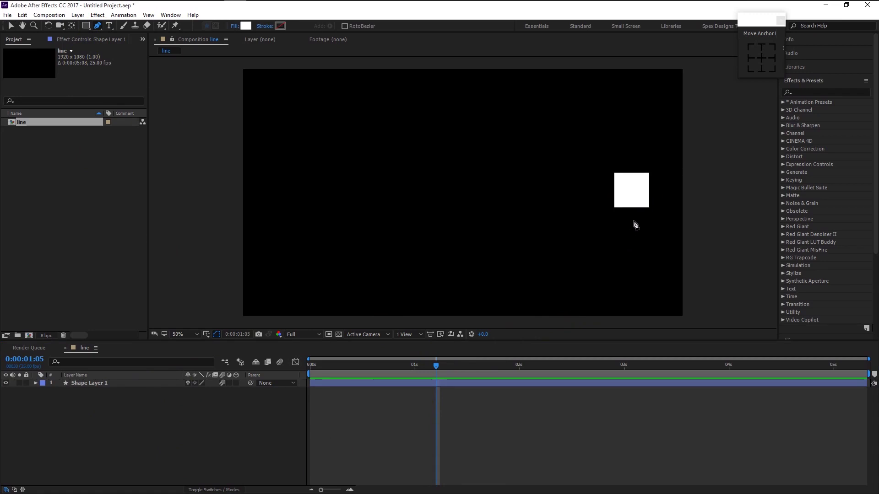
left_click(629, 191)
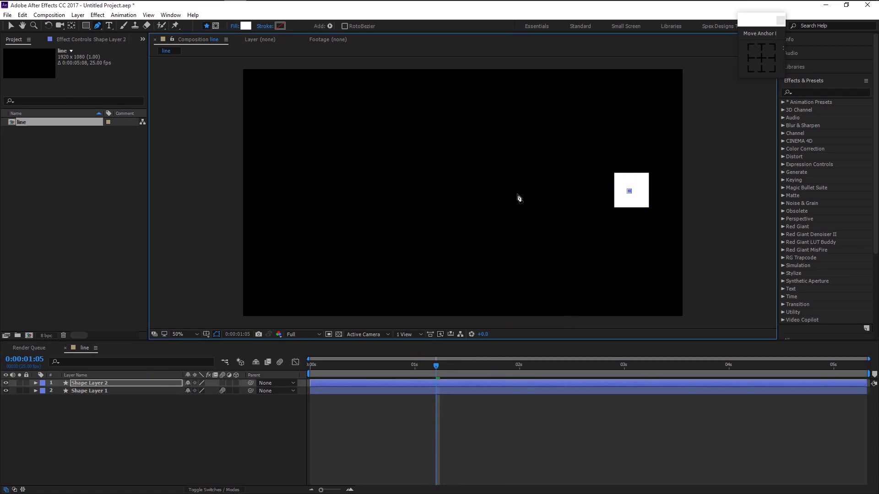
left_click(320, 195, "shift")
- Set the line's fill to none and its stroke colour to white (FFFFFF)
left_click(249, 27, "alt")
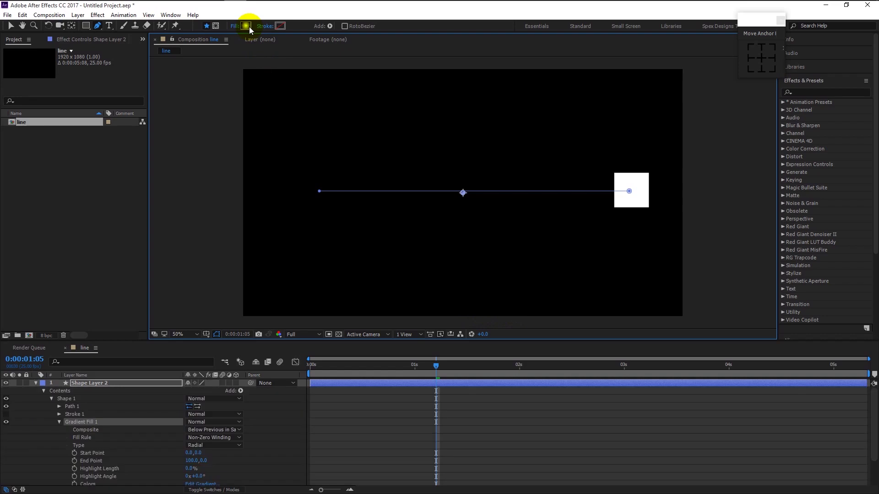
left_click(282, 27)
left_click_drag(580, 194, 564, 145)
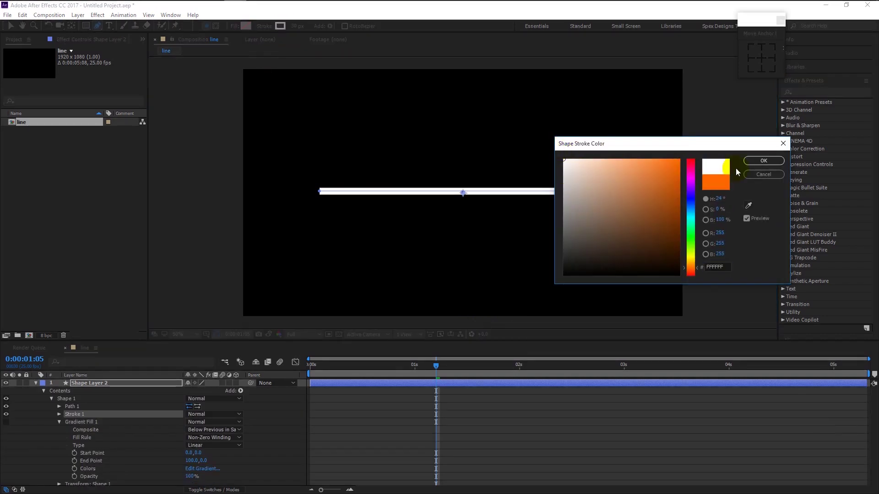
left_click(748, 163)
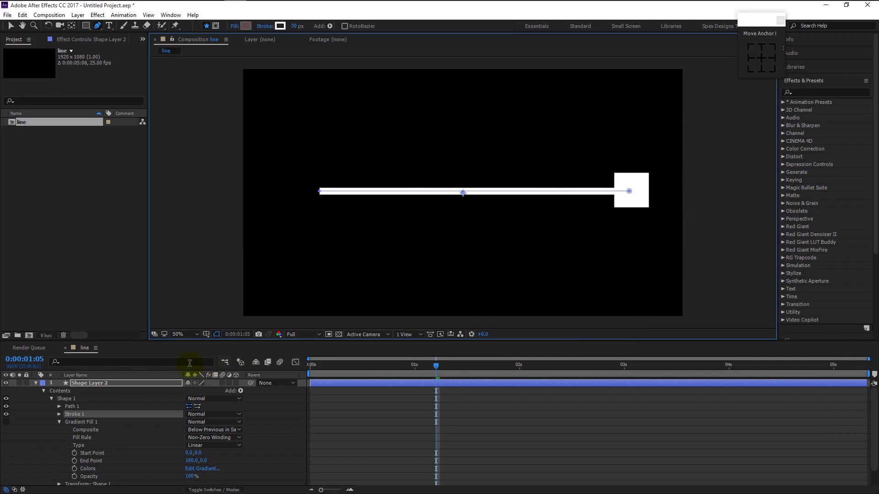
- Add a Trim Paths operator to the line's shape layer, Shape Layer 2
left_click(36, 383)
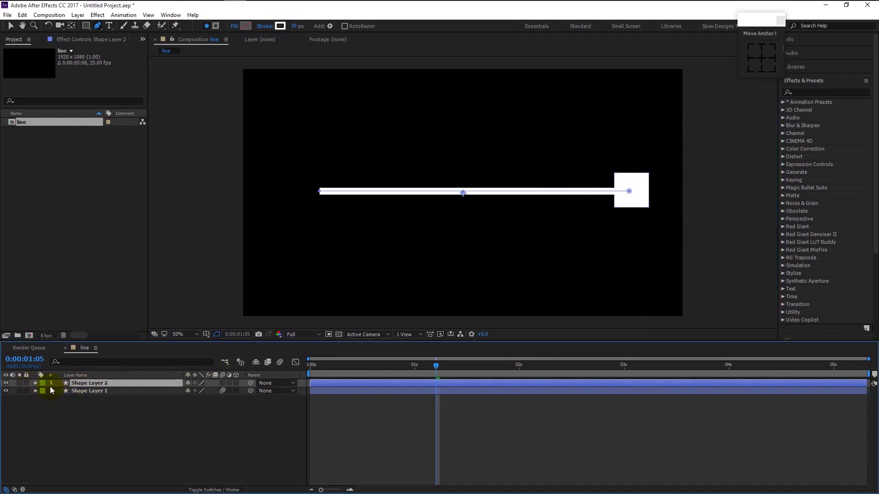
left_click(36, 383)
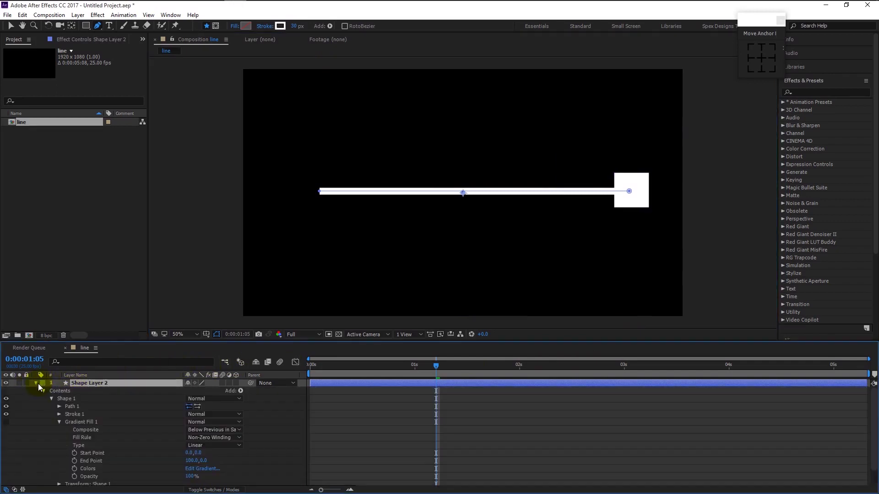
left_click(237, 391)
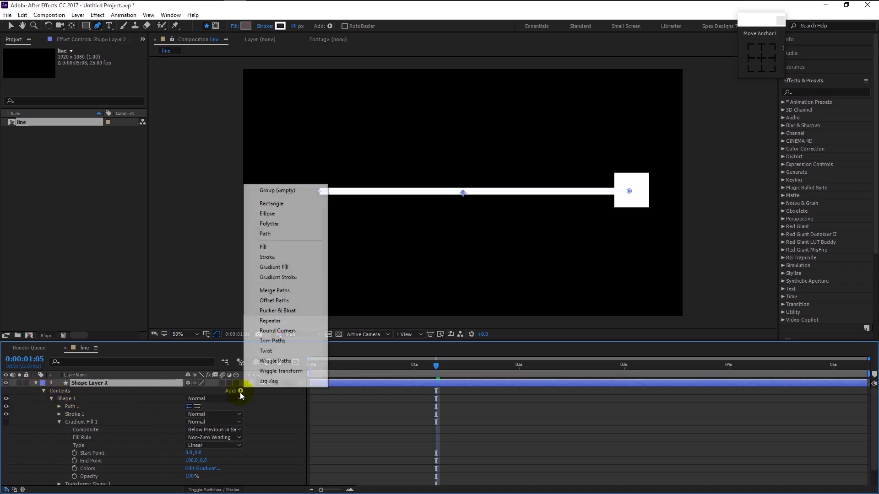
left_click(283, 341)
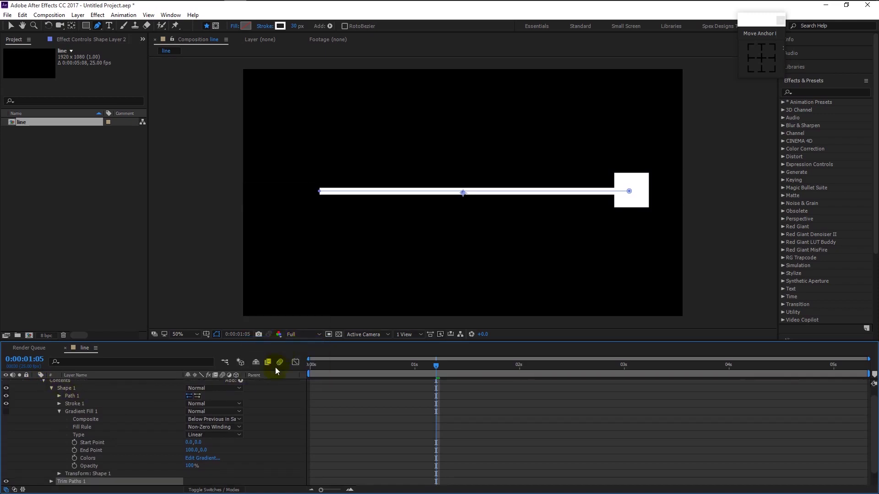
- Keyframe the line's Trim Paths End from 0% at 0:00:01:05 to 100% at 0:00:01:16
scroll(197, 449, "down", 1)
left_click(74, 474)
left_click(52, 474)
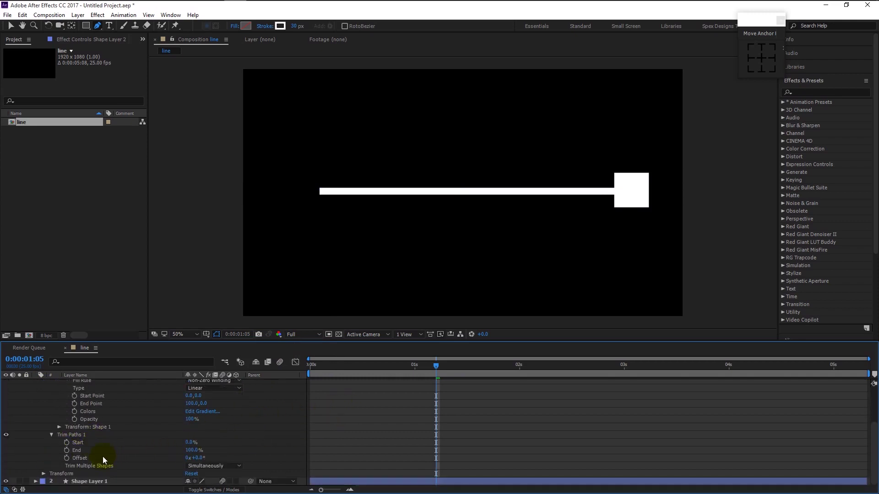
left_click(67, 451)
left_click_drag(192, 450, 89, 447)
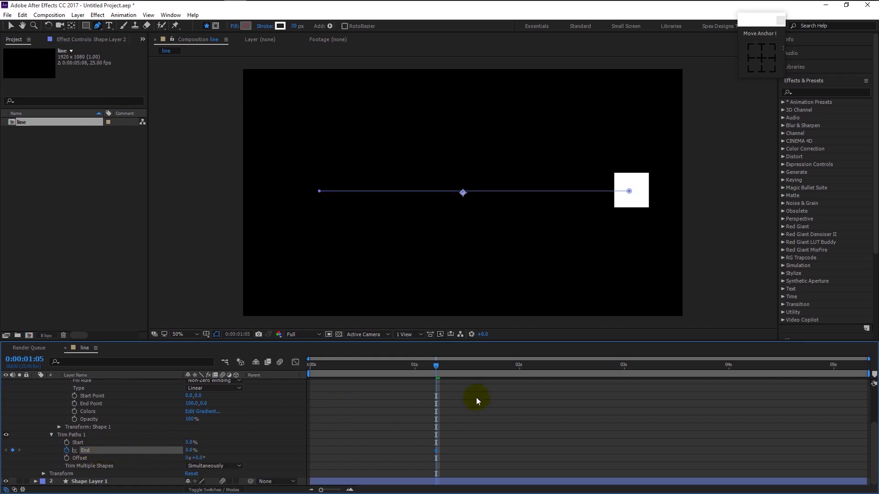
left_click_drag(440, 367, 482, 372)
left_click_drag(180, 451, 297, 455)
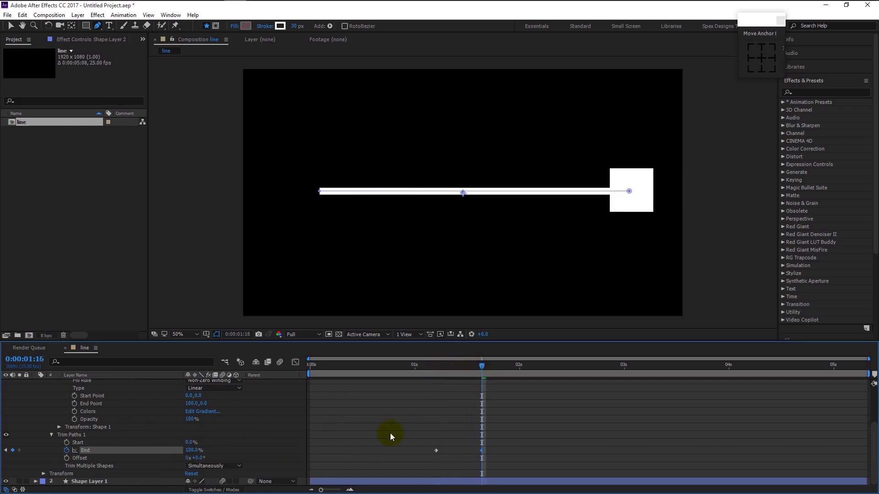
- Apply Easy Ease to both Trim Paths End keyframes of the line and play back the result
left_click_drag(432, 438, 496, 462)
right_click(484, 452)
mouse_move(521, 446)
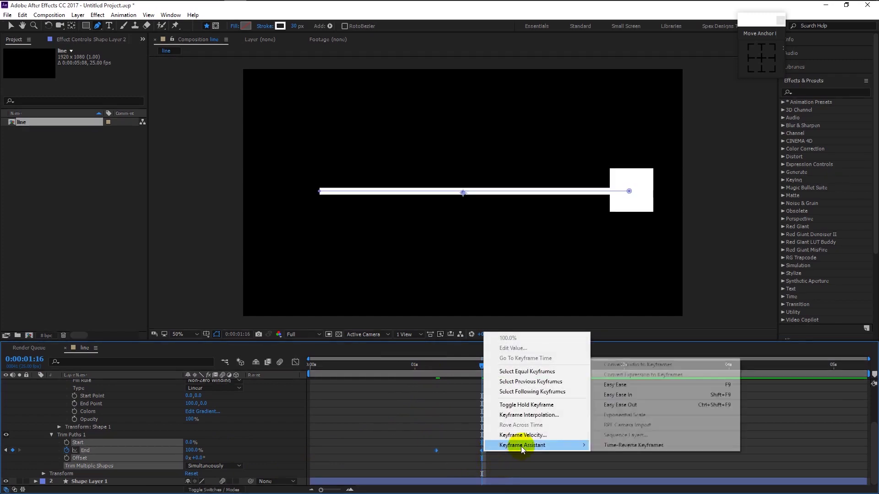
left_click(640, 386)
left_click(433, 364)
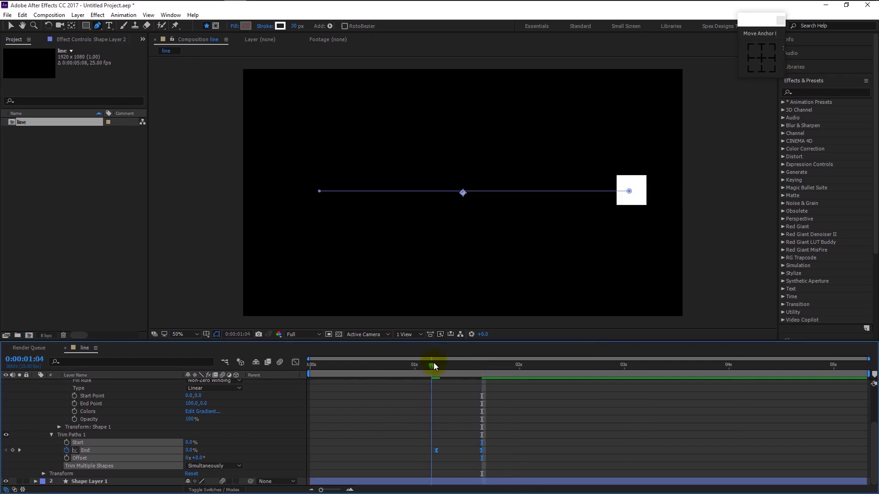
key("space")
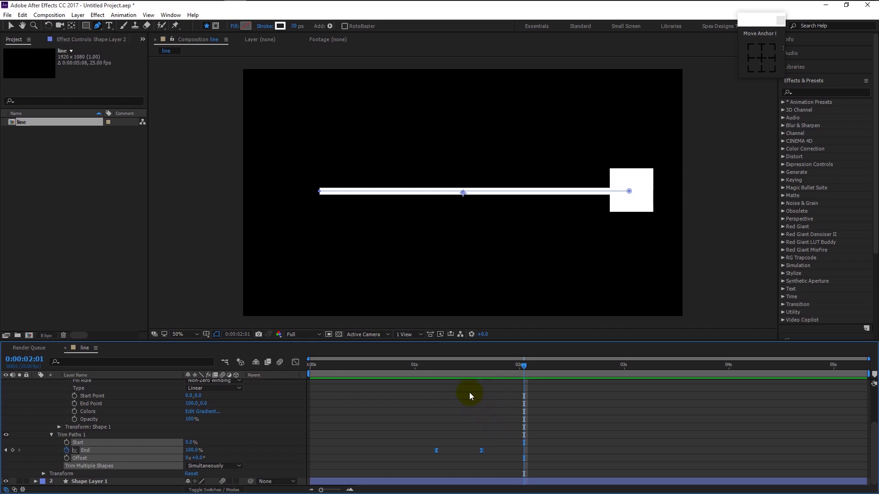
- Set the line's stroke width to 61 px and preview the drawing animation
left_click_drag(456, 366, 461, 367)
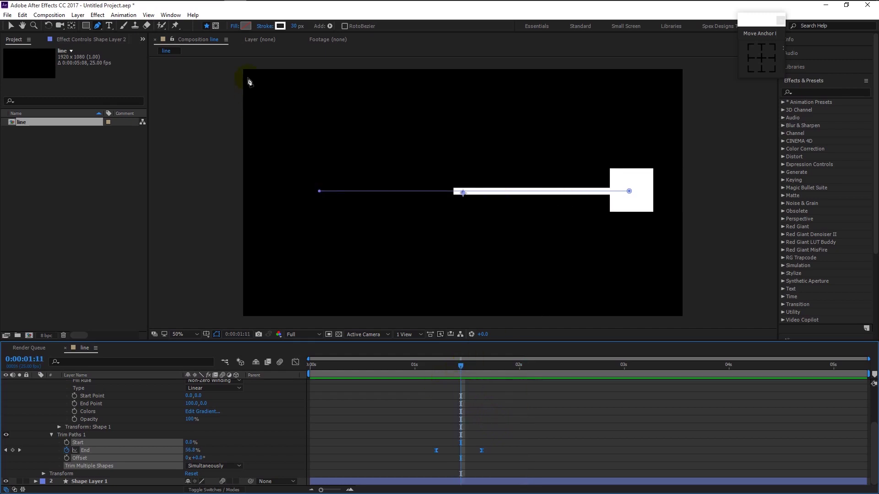
left_click_drag(297, 26, 310, 31)
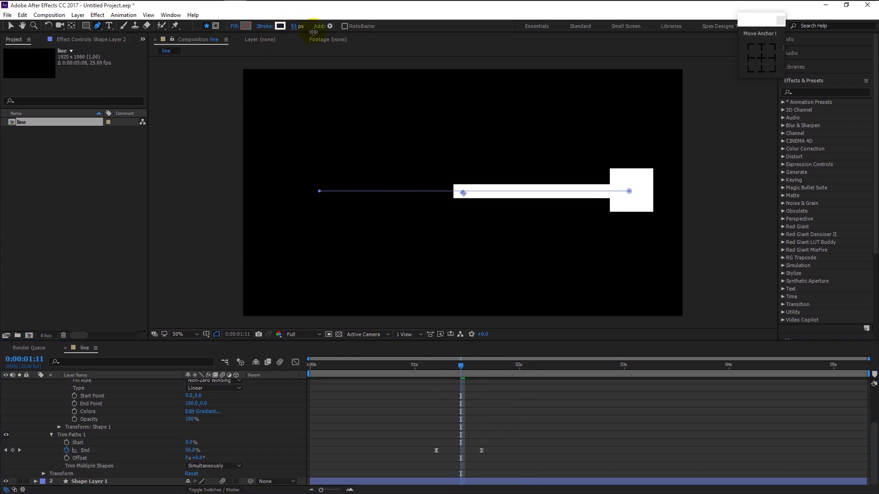
left_click(423, 366)
key("space")
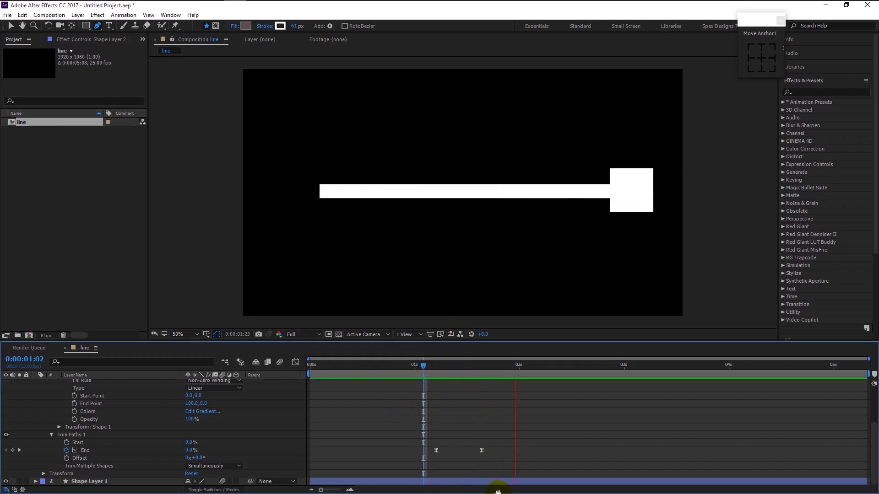
left_click(424, 364)
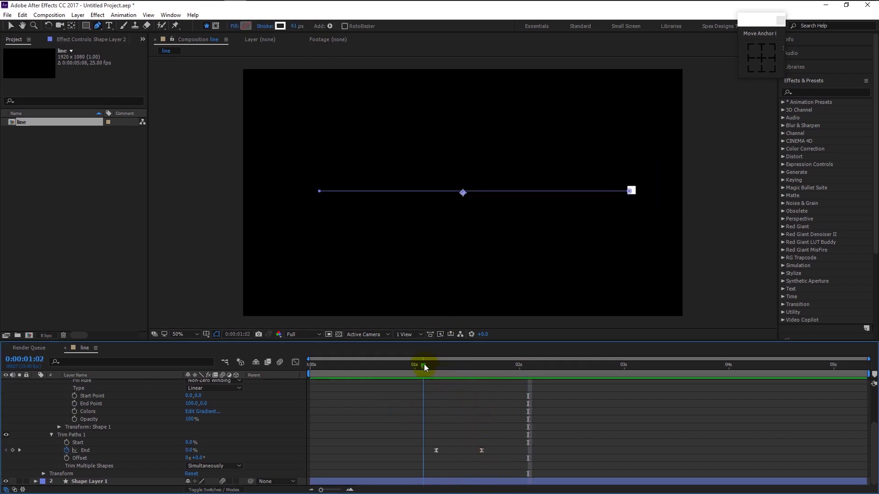
key("space")
key("space")
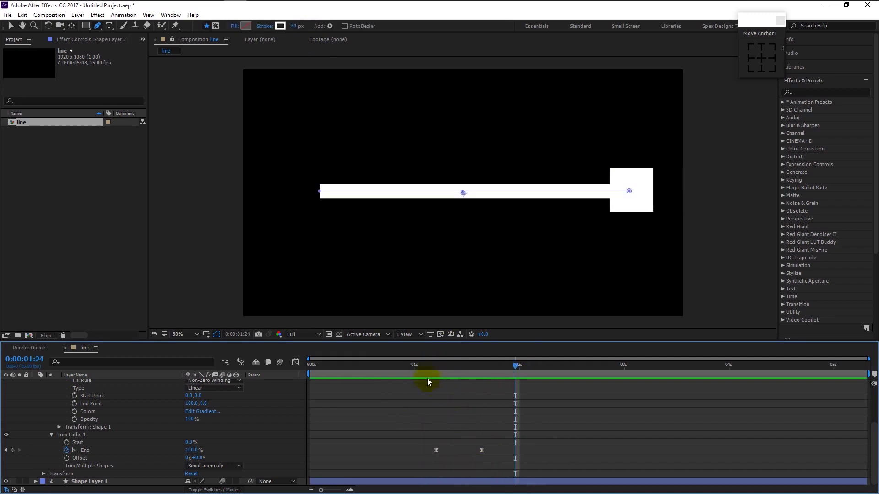
left_click(403, 366)
key("space")
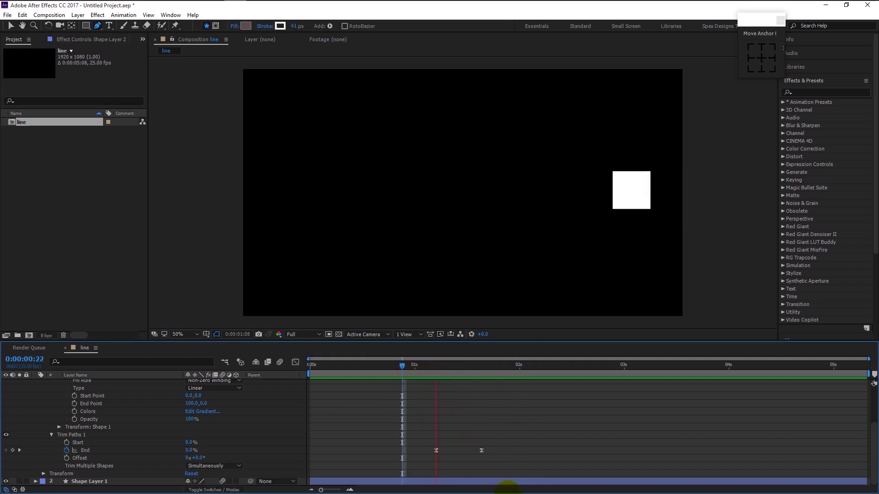
key("space")
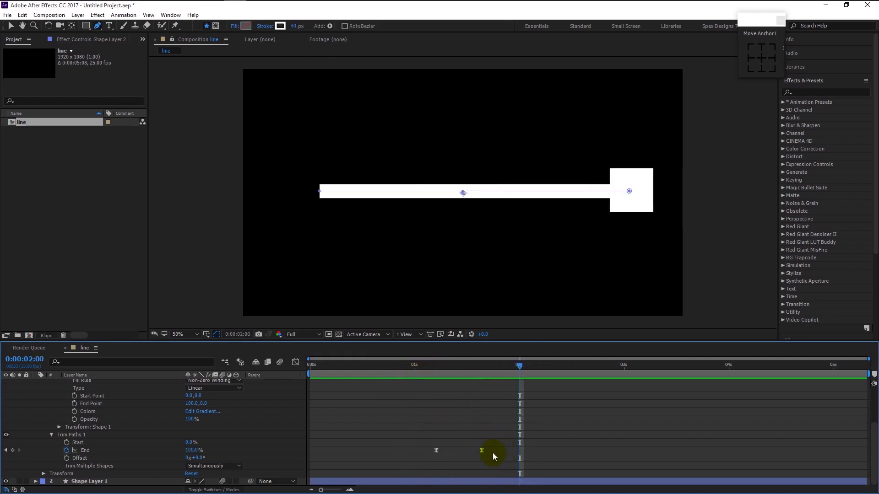
- Move the line's last Trim Paths End keyframe to 0:00:01:12 and preview the faster draw-out
left_click_drag(484, 449, 456, 449)
left_click_drag(415, 365, 397, 368)
key("space")
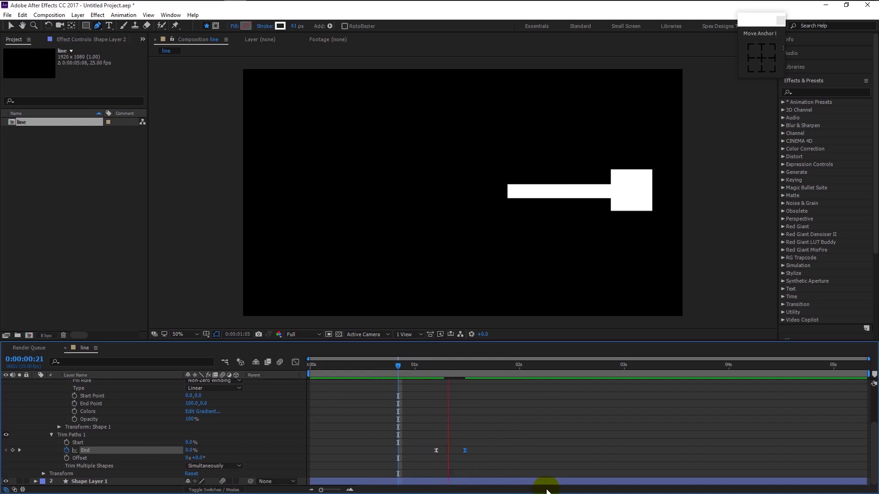
left_click_drag(477, 466, 416, 435)
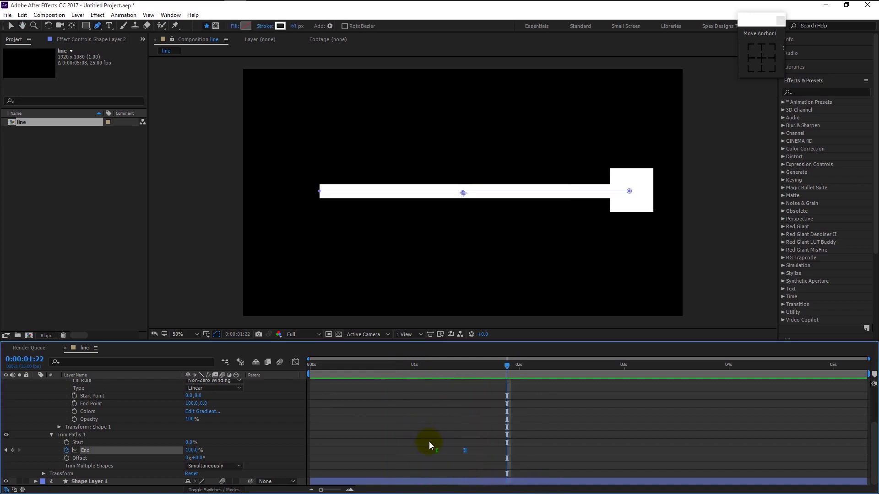
- Show only the keyframed properties of Shape Layer 1 and Shape Layer 2
scroll(308, 435, "up", 3)
left_click(36, 384)
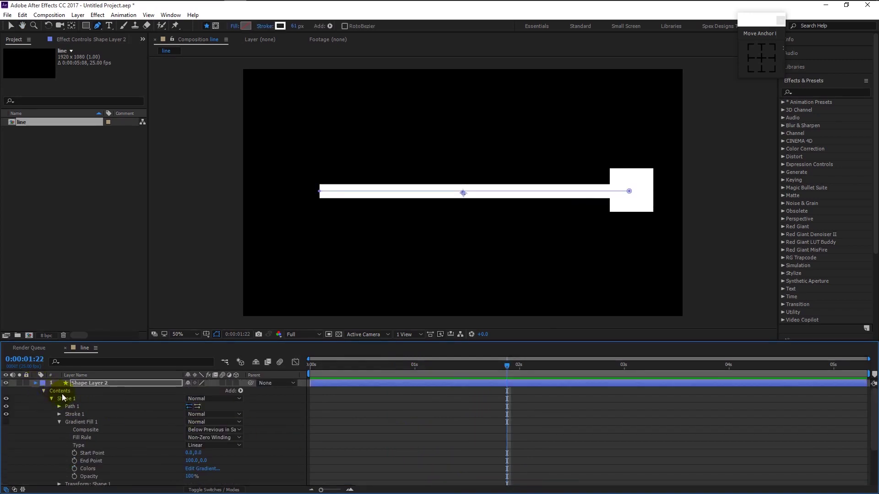
left_click(139, 383)
left_click(146, 392, "shift")
key("u")
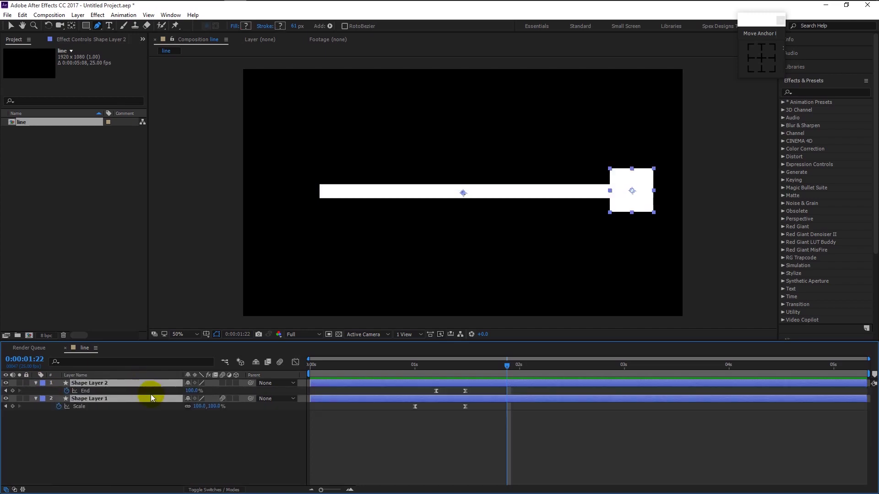
- Try a later start for the line by moving its first End keyframe to 0:00:01:07, and play it back
left_click_drag(427, 370, 411, 366)
left_click_drag(427, 372, 472, 389)
left_click(471, 389)
left_click(454, 390)
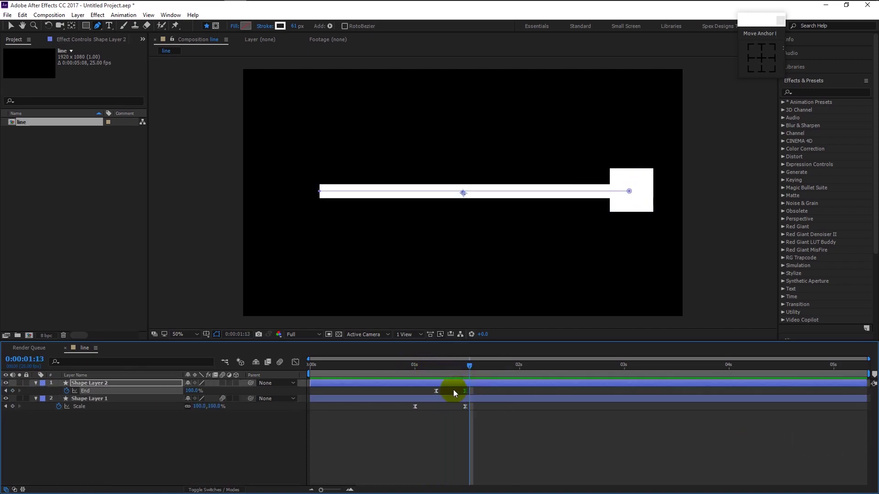
left_click_drag(460, 392, 443, 390)
left_click(456, 392)
left_click_drag(427, 391, 462, 394)
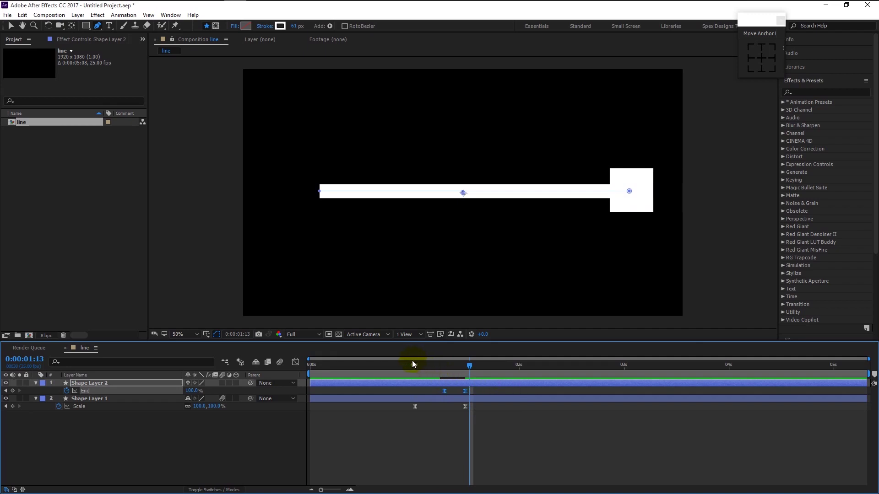
left_click(411, 363)
key("space")
key("space")
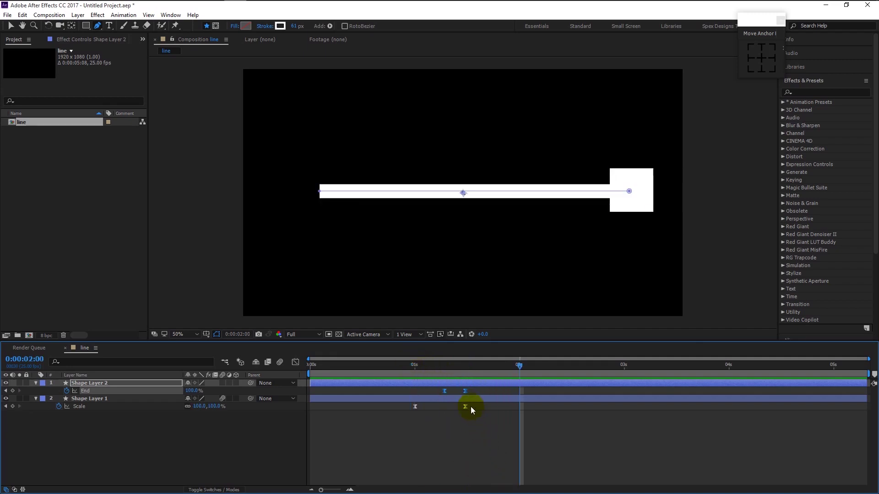
- Reshape the speed graph of the line's End keyframes to peak just after the start and ease out gradually, and preview it
left_click(295, 362)
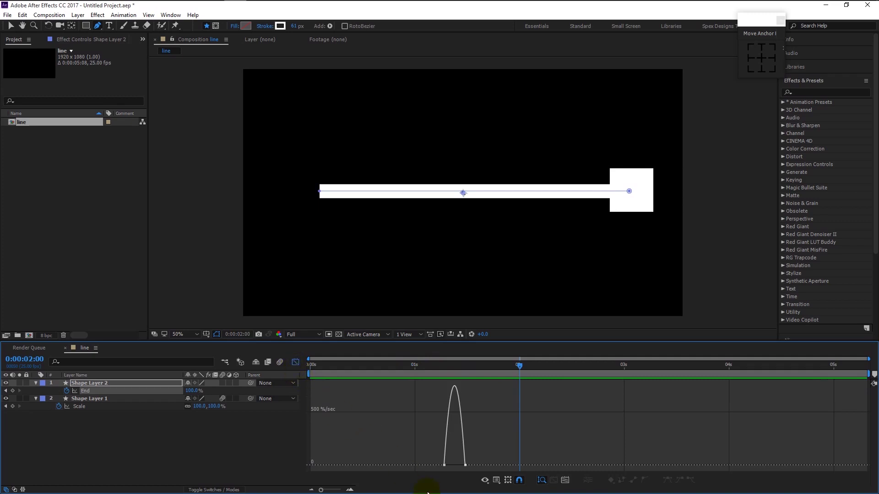
key("v")
left_click(457, 468)
left_click_drag(457, 468, 449, 464)
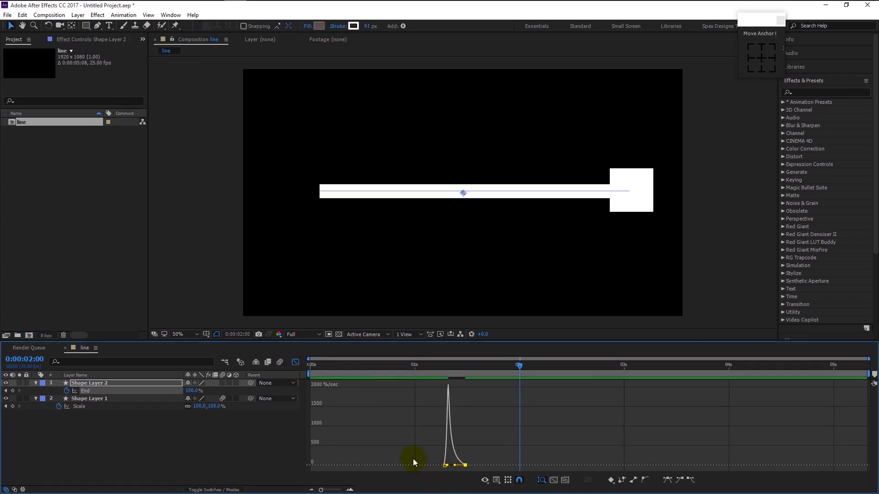
key("shift+F3")
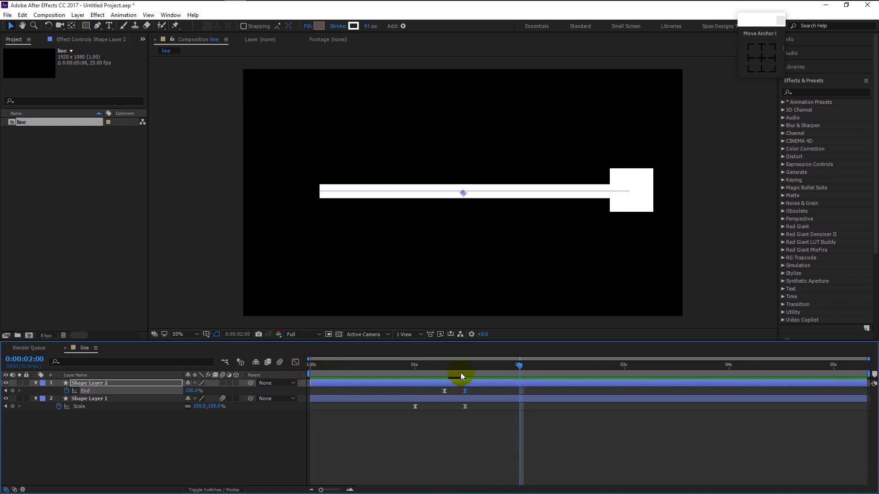
left_click(411, 375)
key("space")
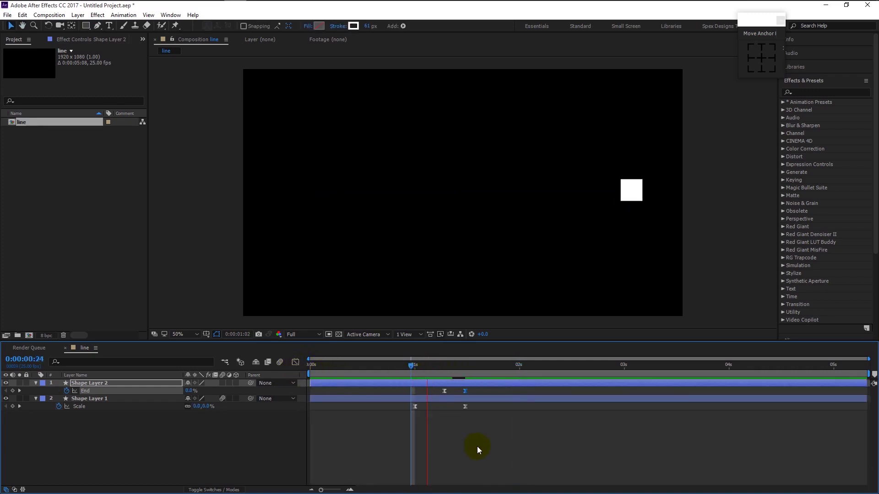
key("space")
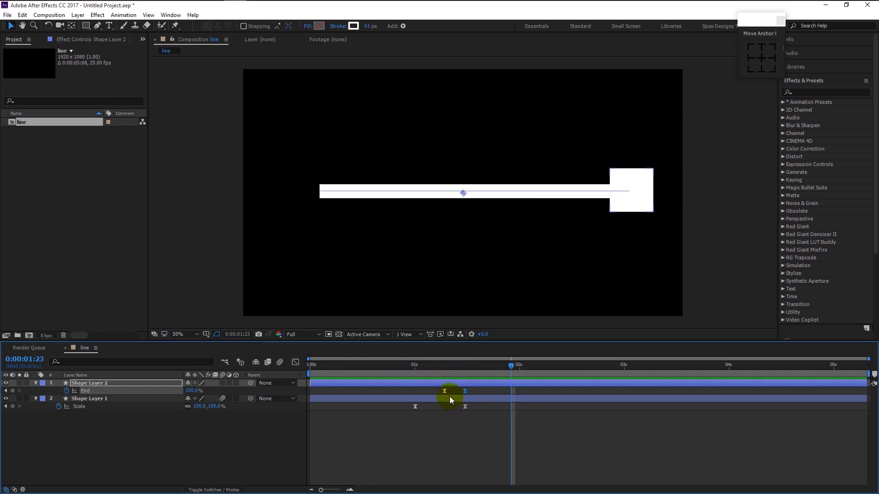
- Move the line's first End keyframe to 0:00:01:05 and preview the animation
left_click_drag(443, 392, 433, 391)
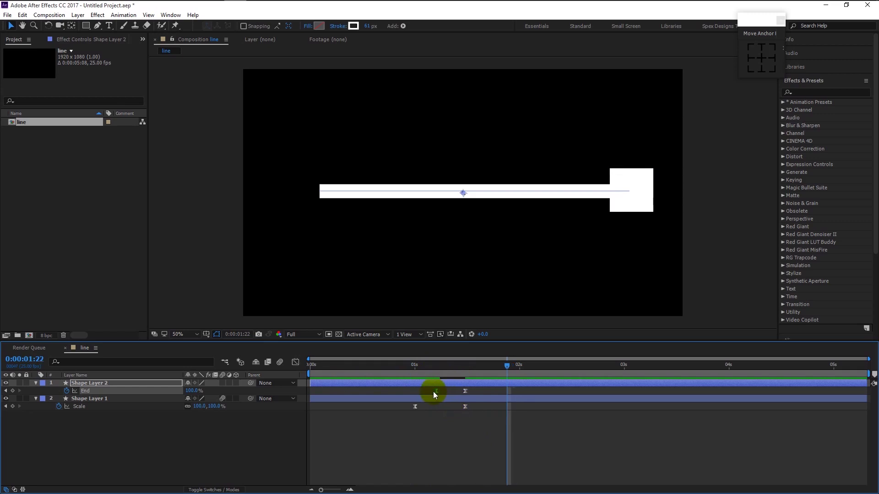
left_click(407, 365)
key("space")
key("space")
- At 0:00:01:12, draw a second horizontal line on a new layer from the square's centre to the first line's far end, with a 113 px stroke
left_click_drag(463, 369, 463, 396)
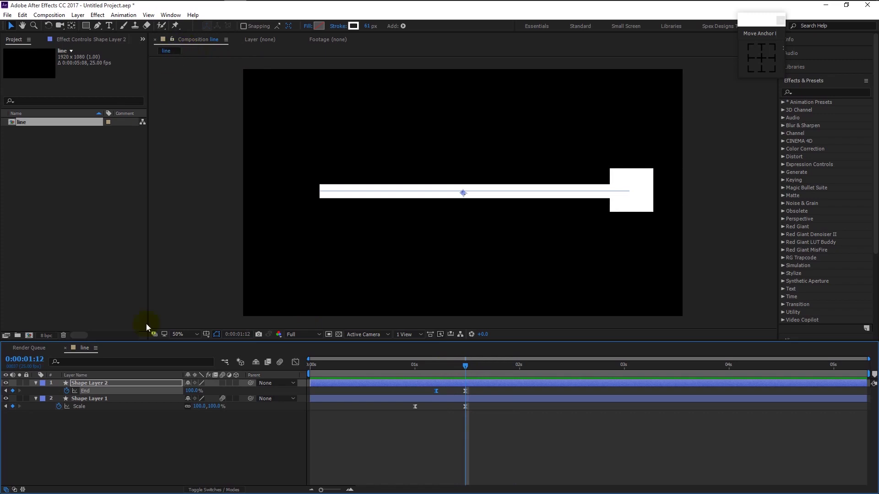
left_click(138, 453)
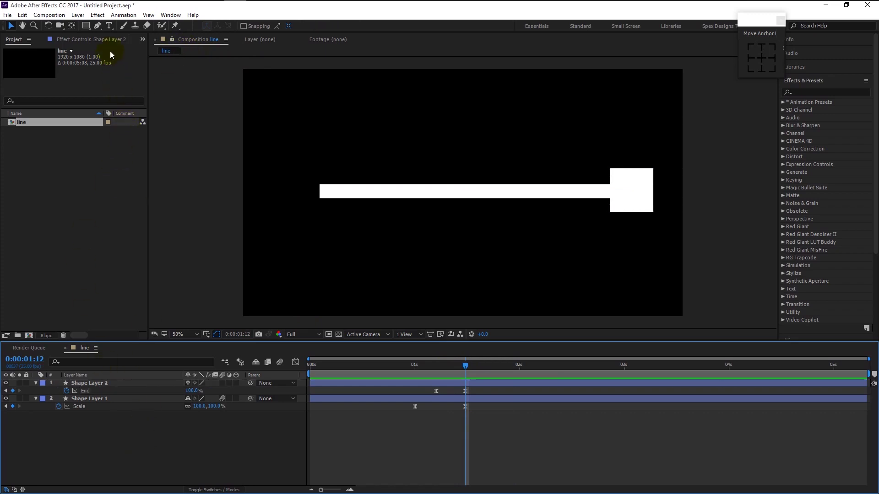
left_click(98, 26)
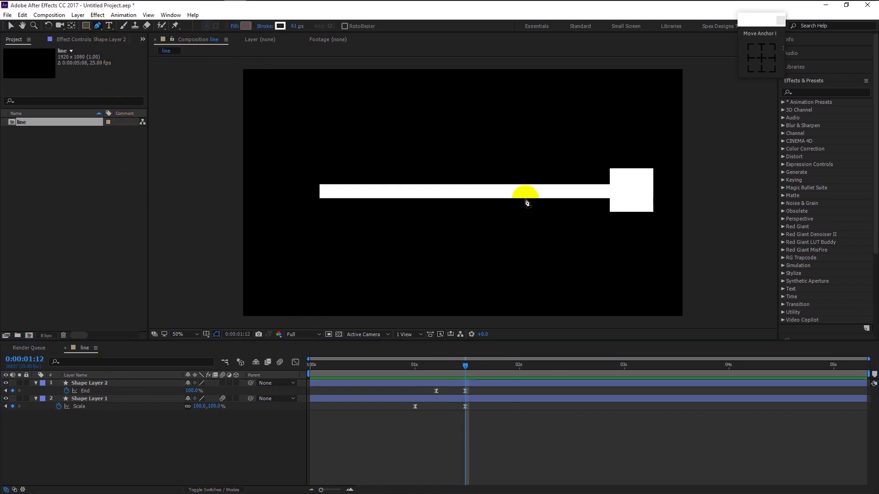
left_click(630, 192)
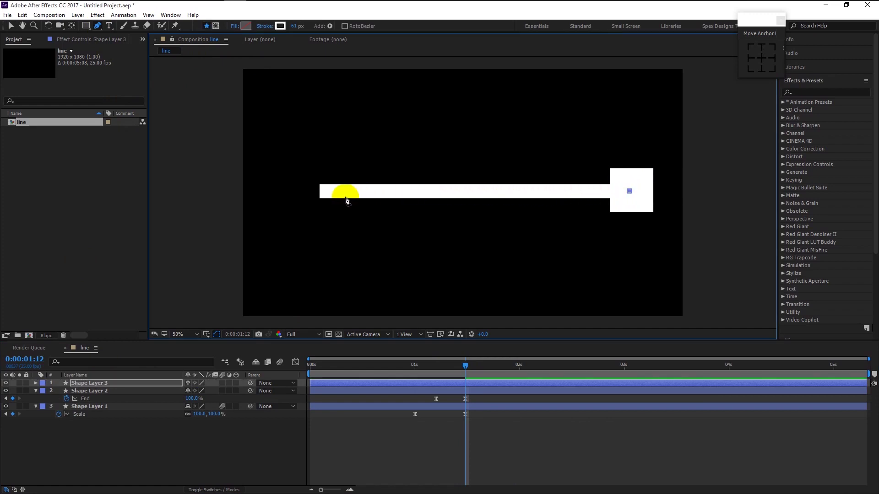
left_click(315, 191)
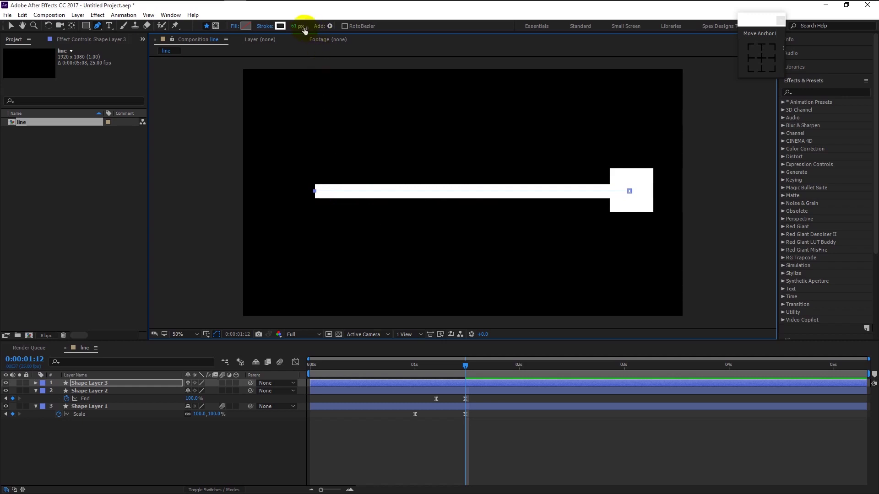
left_click_drag(299, 26, 333, 46)
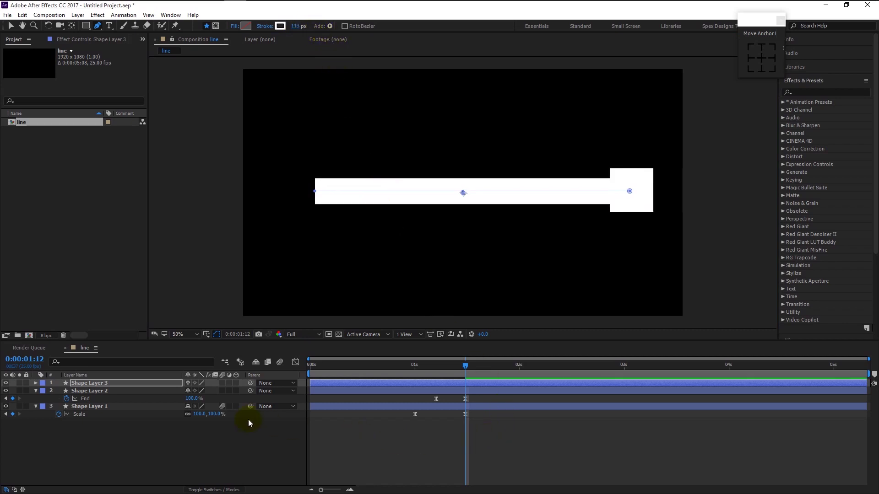
- Rename the square's layer, Shape Layer 1, as "Box"
left_click(89, 406)
key("Return")
type("Box")
key("Return")
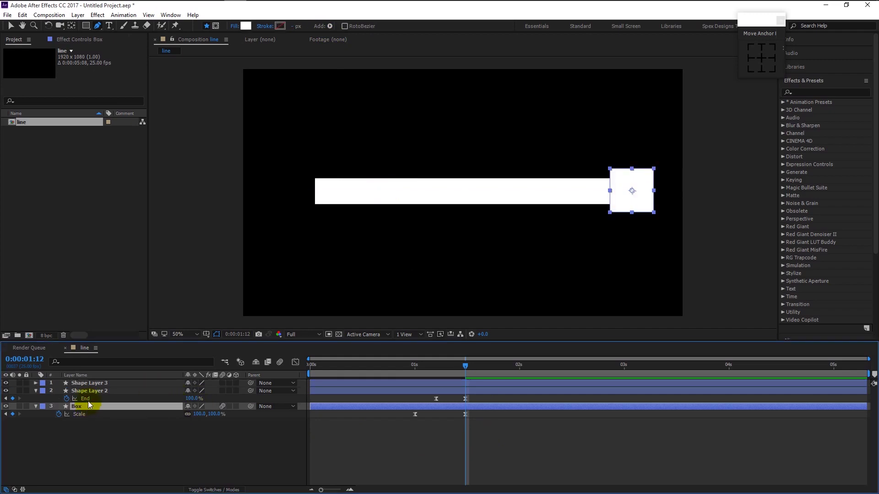
- Rename Shape Layer 2 as "line" and Shape Layer 3 as "big line"
left_click(81, 390)
key("Return")
type("line")
key("Return")
left_click(82, 384)
key("Return")
type("big line")
key("Return")
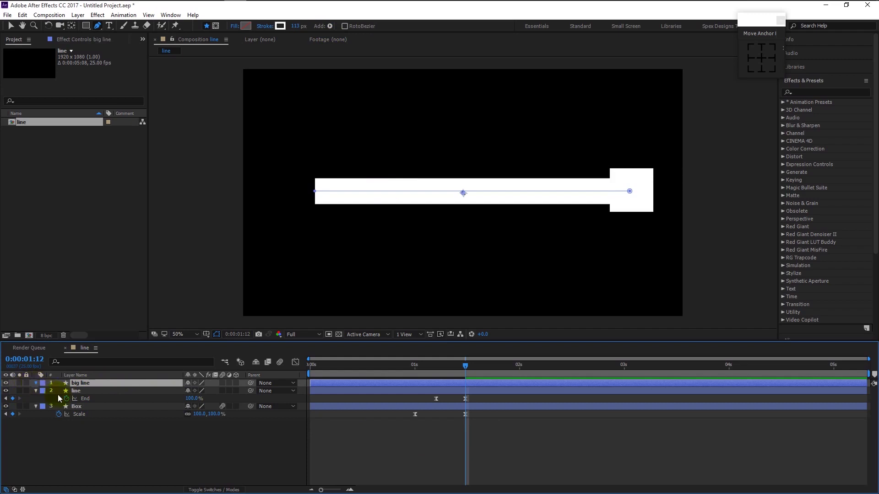
- Add a Trim Paths operator to the "big line" layer, expand its properties, and set the current time to 0:00:01:09
key("ctrl+Right")
left_click(241, 391)
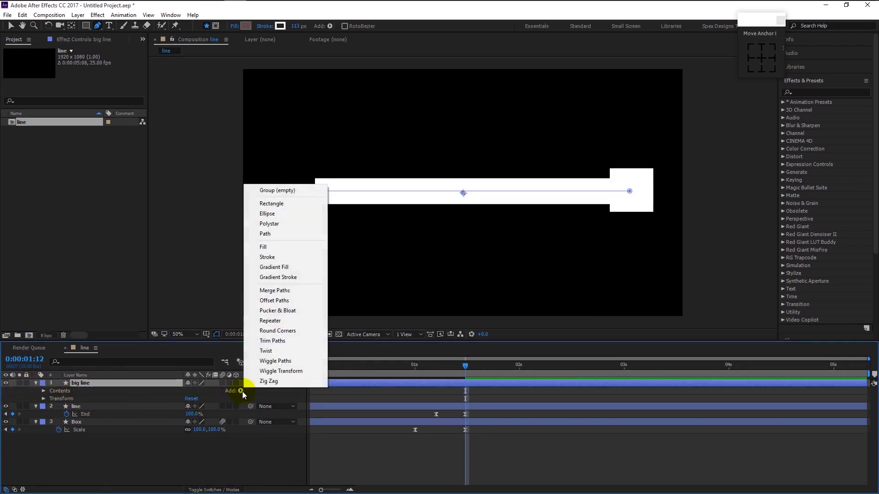
left_click(272, 341)
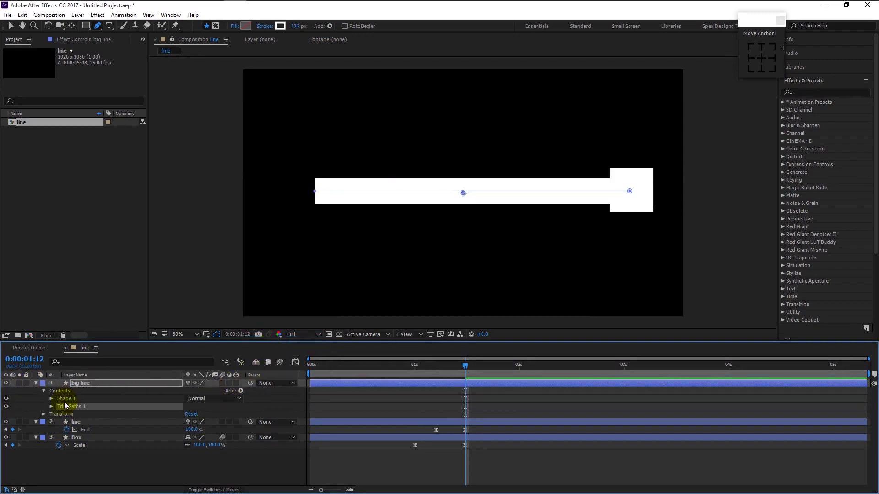
left_click(51, 406)
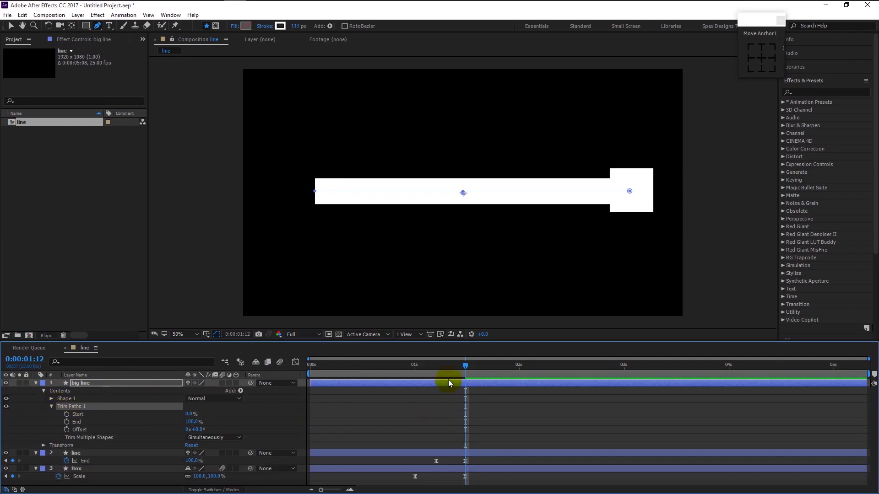
mouse_move(445, 368)
left_mouse_down()
mouse_move(410, 370)
mouse_move(459, 378)
mouse_move(452, 382)
left_mouse_up()
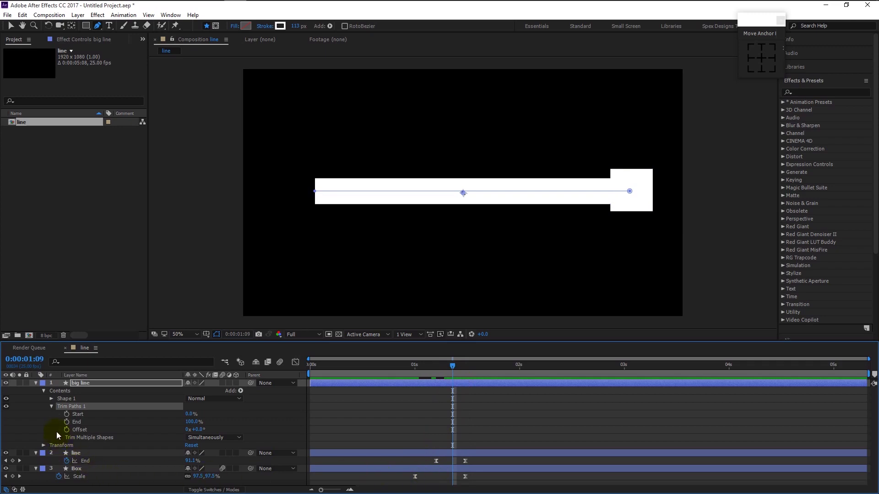
- At 0:00:01:07, keyframe the "big line" layer's Trim Paths Start and End, both at 0%
key("ctrl+z")
left_click(66, 414)
left_click(66, 421)
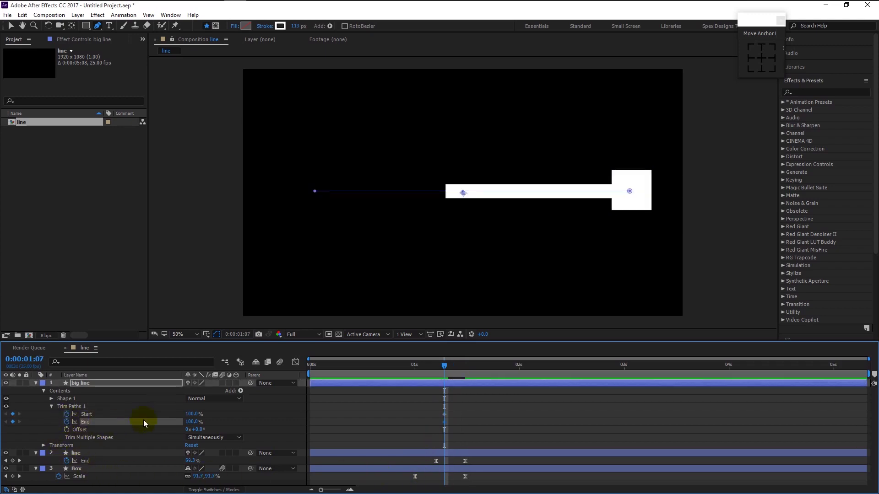
left_click_drag(190, 422, 199, 429)
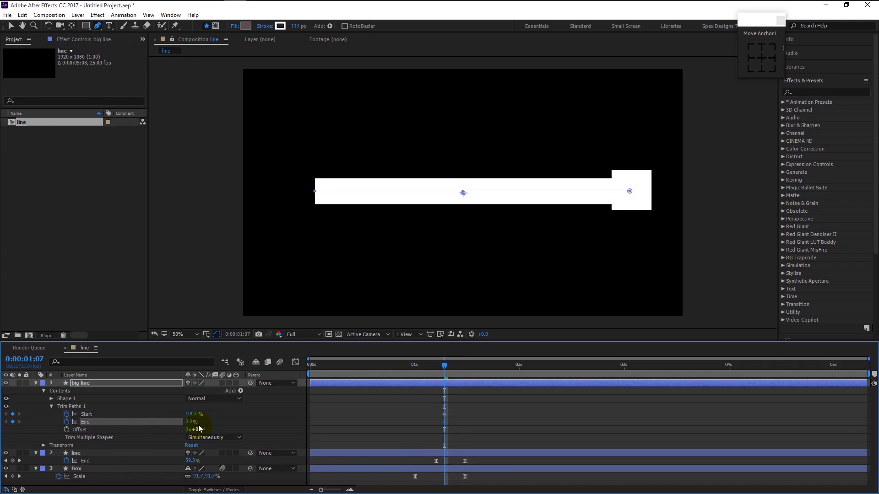
type("0")
key("Return")
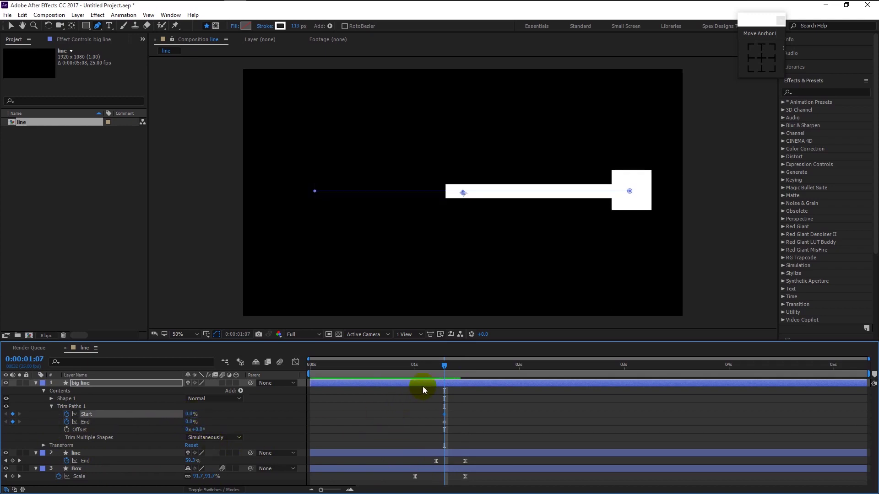
- Keyframe the "big line" trim Start at 100% at 0:00:01:10 and its End at 100% at 0:00:01:13
left_click_drag(444, 365, 456, 369)
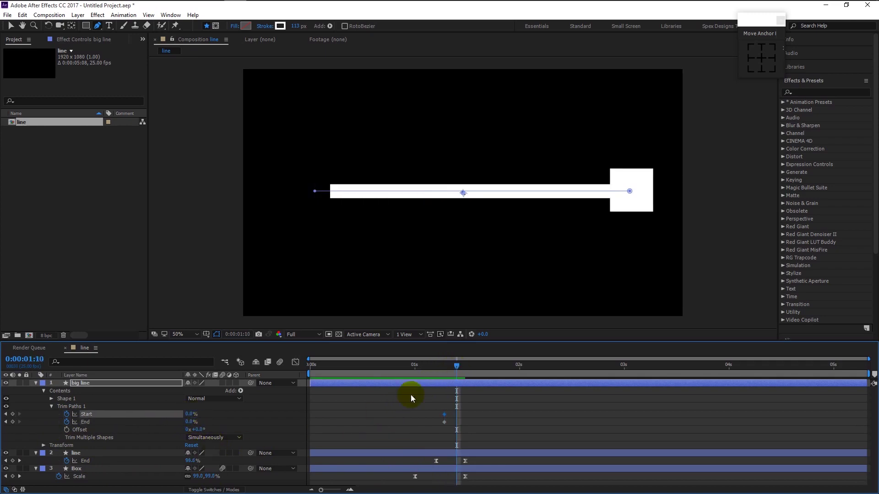
left_click_drag(241, 414, 284, 415)
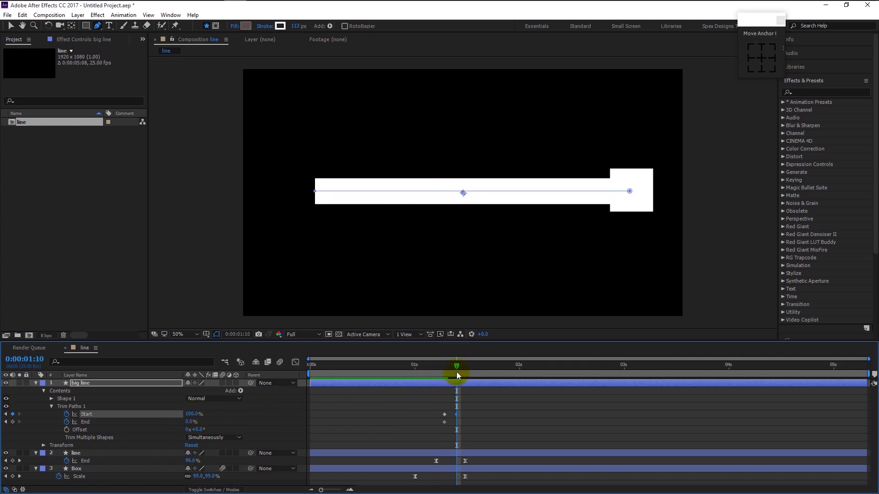
left_click_drag(462, 368, 471, 373)
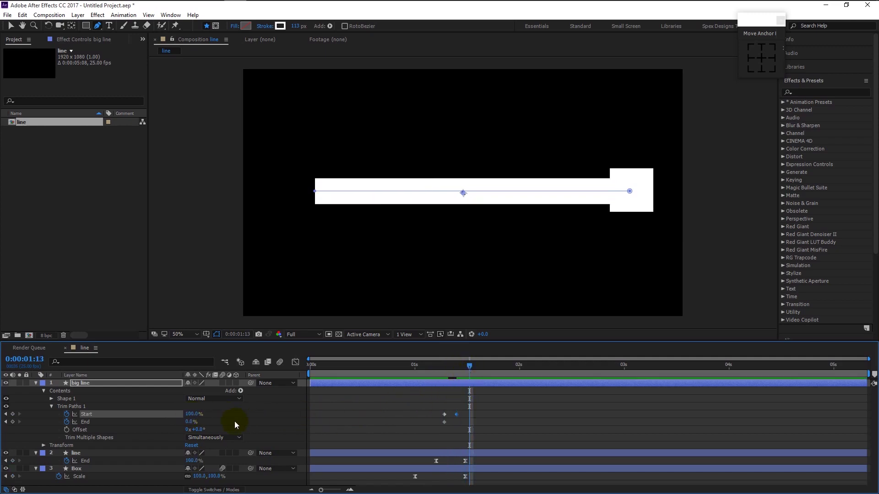
left_click_drag(188, 425, 398, 425)
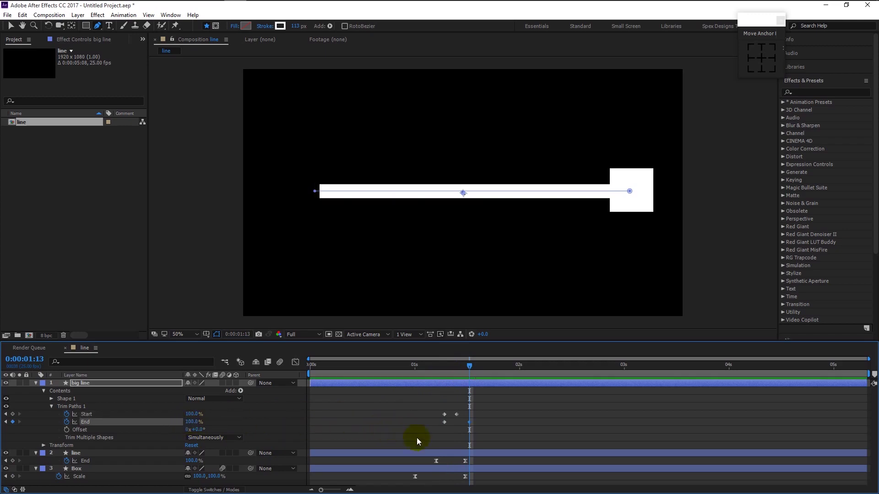
- Apply Easy Ease to all Start and End trim keyframes of the "big line" layer
left_click_drag(487, 432, 404, 403)
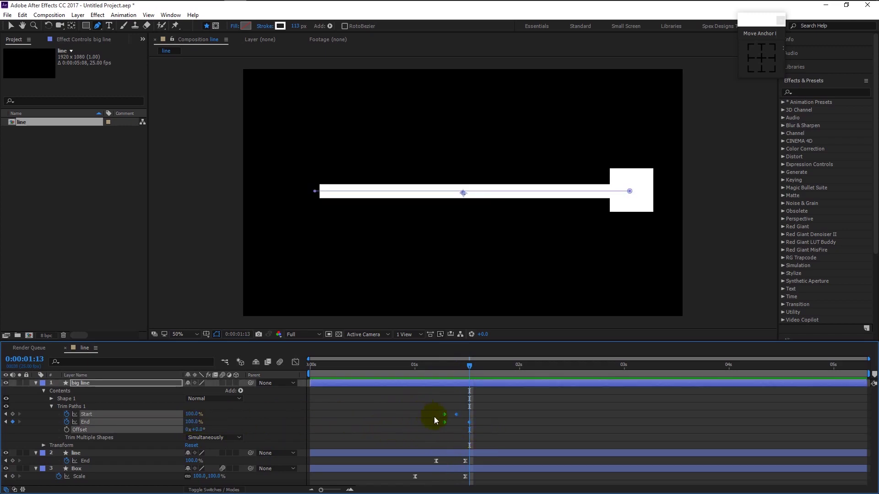
right_click(445, 422)
mouse_move(526, 415)
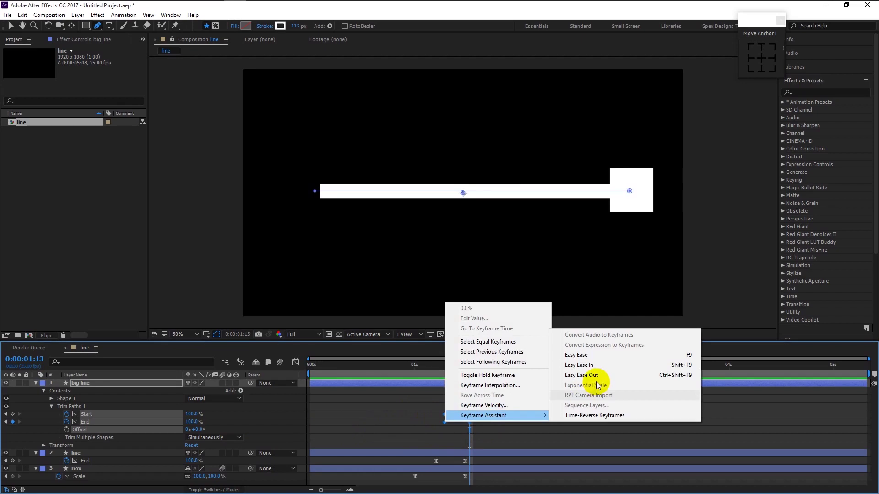
left_click(591, 358)
- Preview the animation and move the last Start and End keyframes of "big line" about three frames later
left_click_drag(402, 375, 389, 369)
left_click(540, 430)
key("space")
key("space")
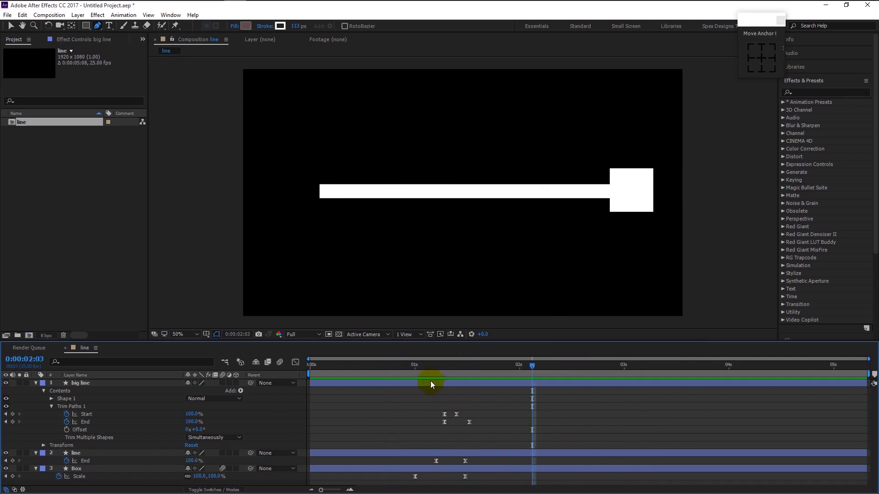
left_click(409, 367)
key("space")
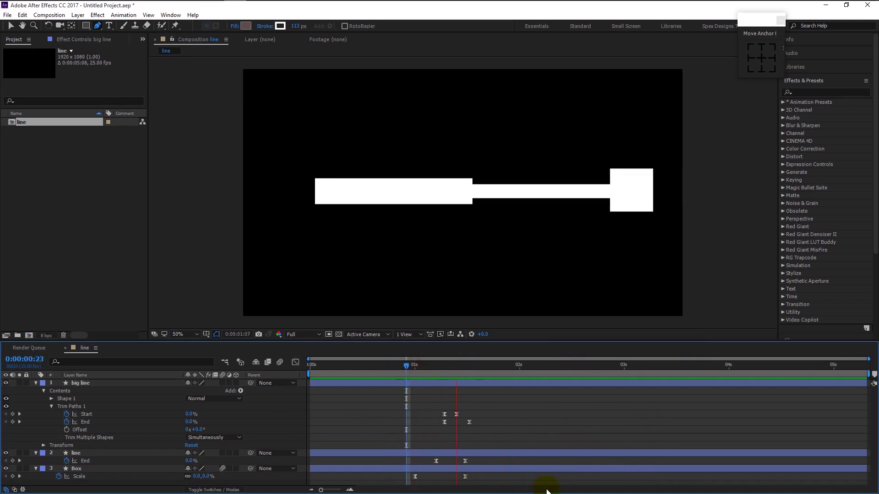
key("space")
left_click_drag(455, 415, 485, 427)
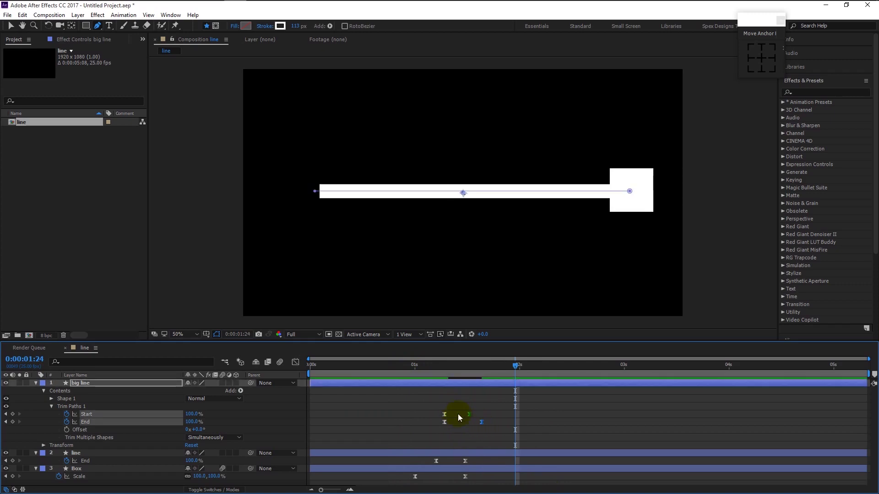
- Play back the retimed line animation from before the square appears to check its flow
left_click(398, 365)
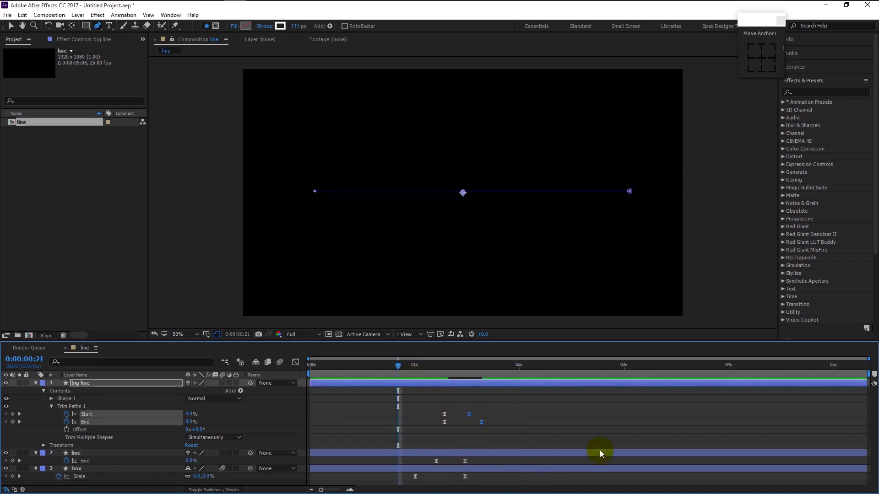
key("space")
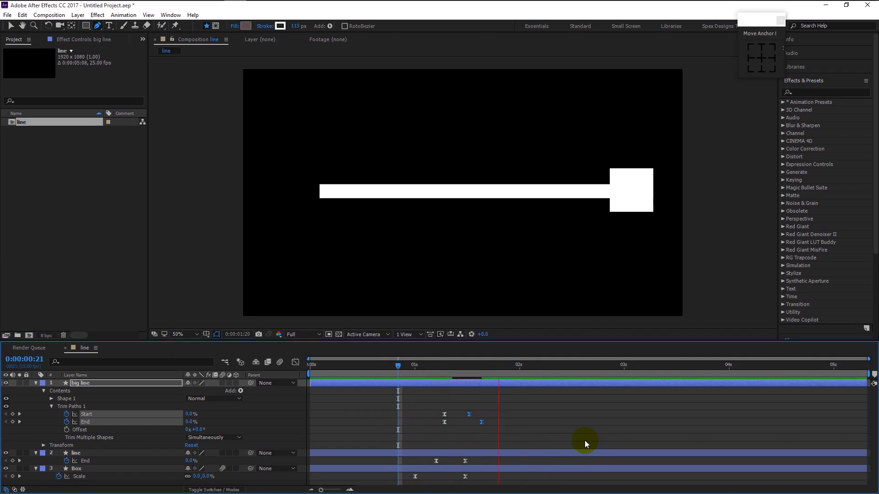
left_click(415, 365)
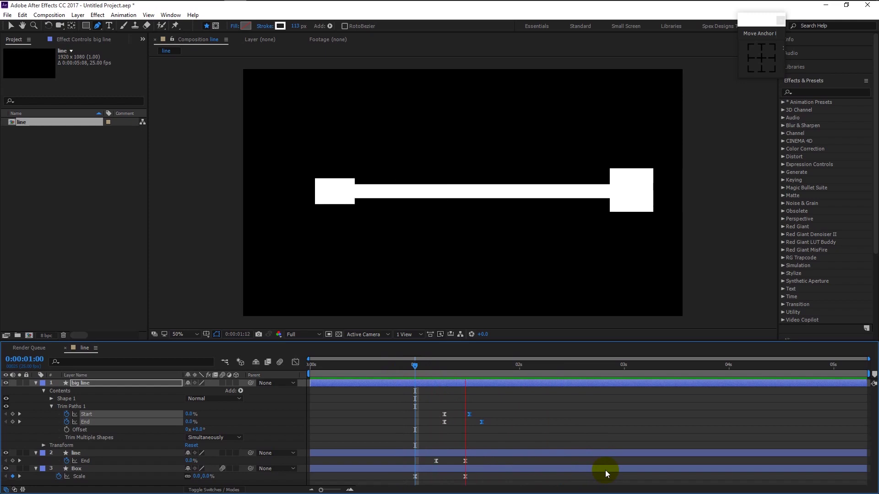
key("space")
left_click_drag(344, 377, 259, 367)
key("space")
key("space")
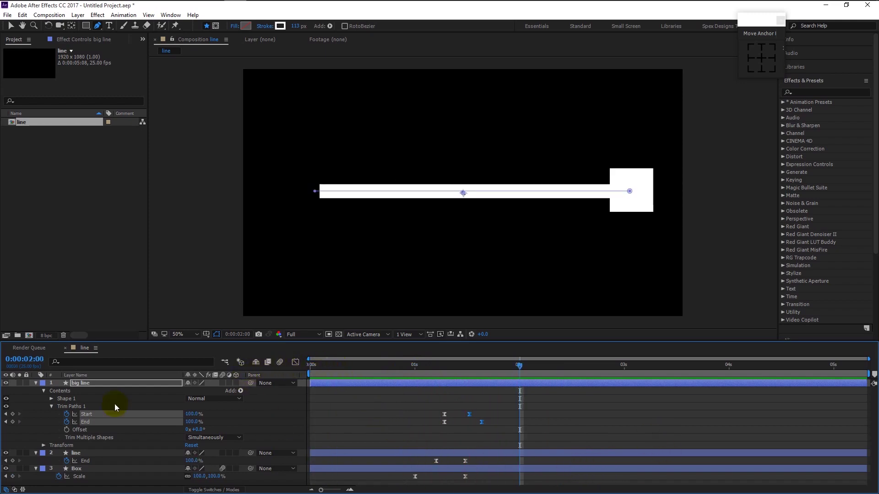
- Collapse the layers and pre-compose "big line", "line" and "Box" together as "Line Reveal"
left_click(36, 383)
left_click(36, 391)
left_click_drag(113, 445, 122, 386)
right_click(136, 398)
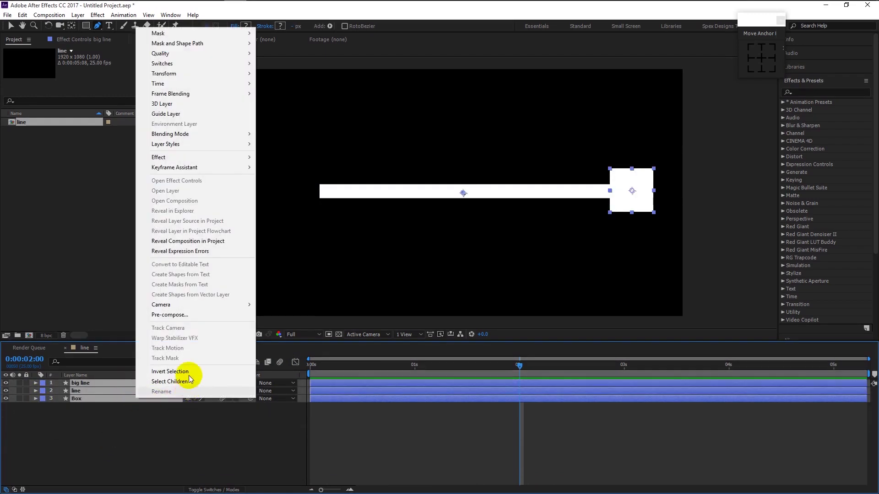
left_click(183, 314)
type("Line Reveal")
key("Return")
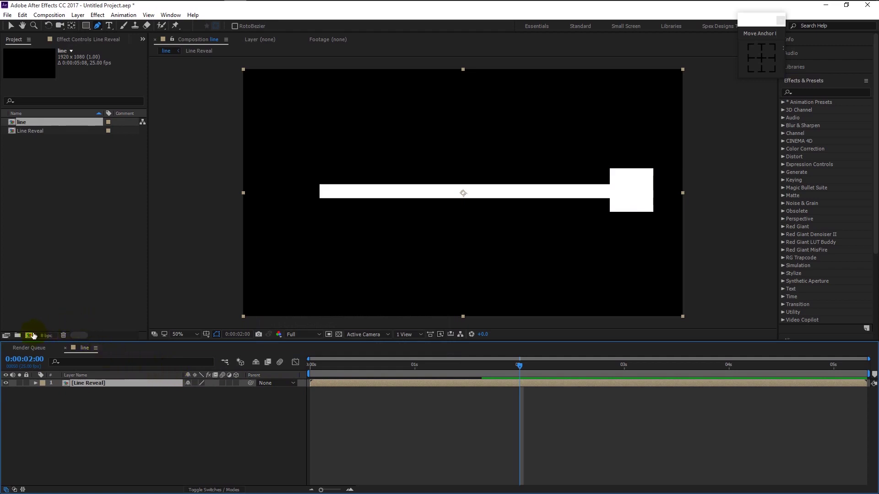
- Create an HDTV 1080 25 composition named "BOX" and draw a wide rectangle slightly above its centre
left_click(30, 336)
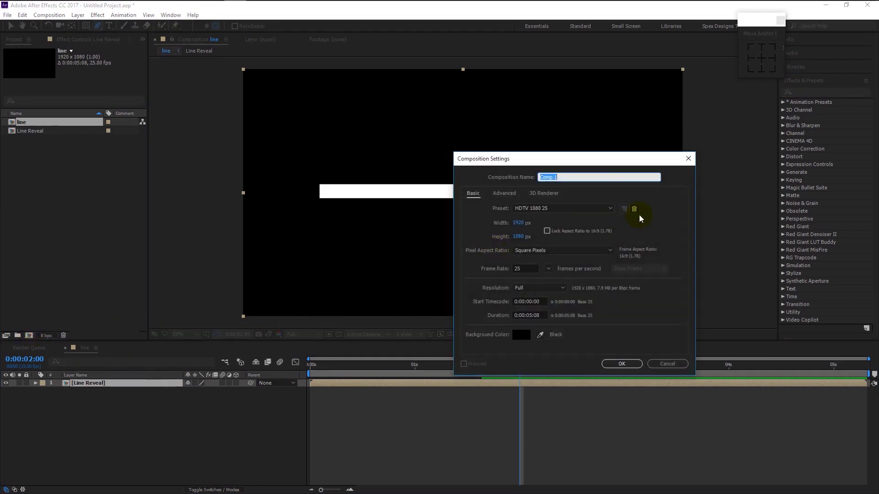
key("Return")
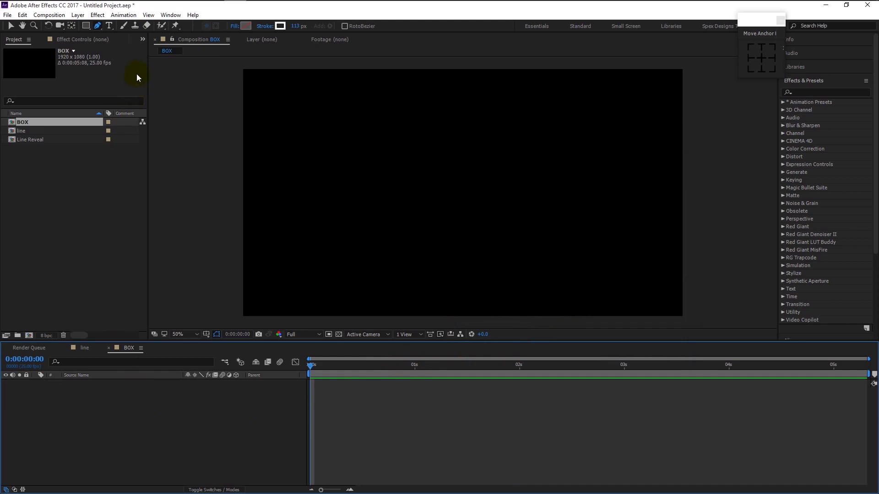
left_click(85, 26)
left_click_drag(271, 140, 636, 198)
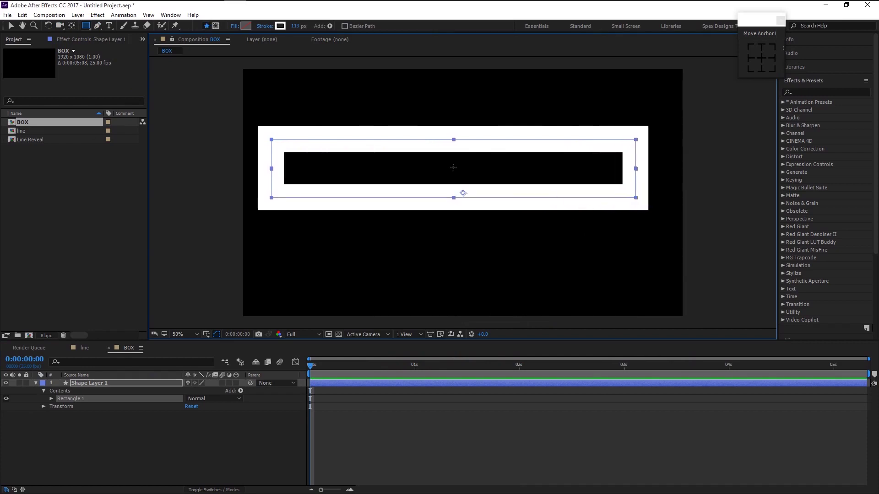
- Remove the rectangle's stroke and set its fill colour to white
left_click(280, 26, "alt")
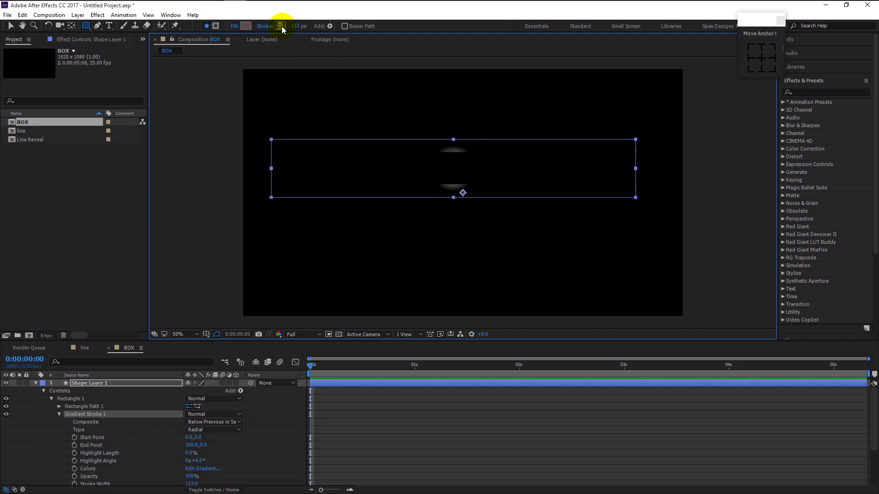
left_click(36, 383)
left_click(246, 26)
left_click_drag(589, 182, 580, 142)
left_click(760, 161)
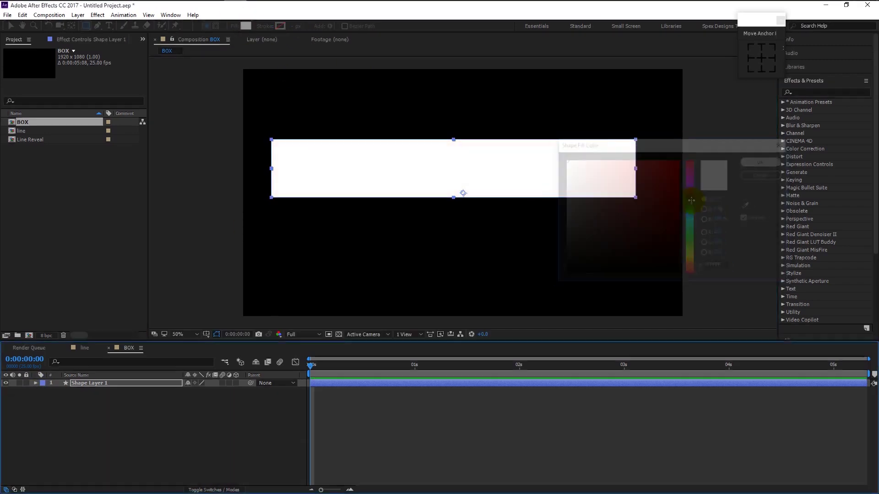
- Centre the rectangle's anchor point and move the rectangle closer to the middle of the composition
left_click(480, 186)
left_click(761, 58)
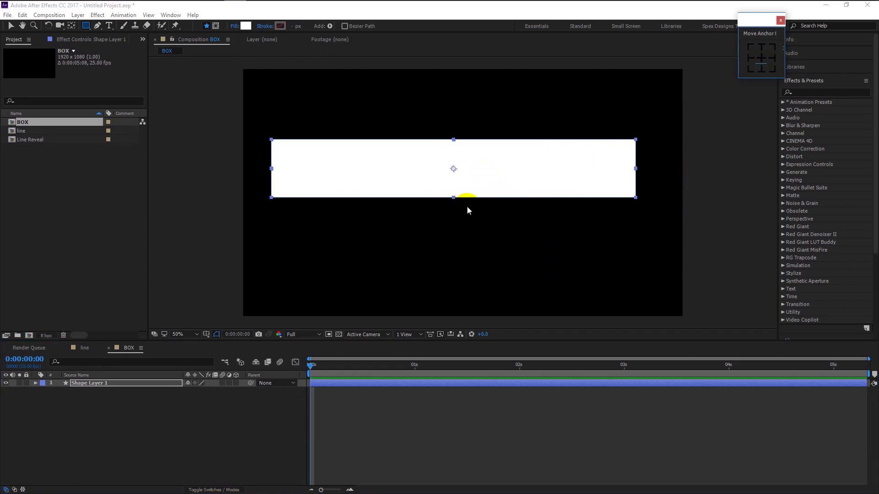
key("v")
left_click_drag(497, 186, 498, 196)
left_click(396, 406)
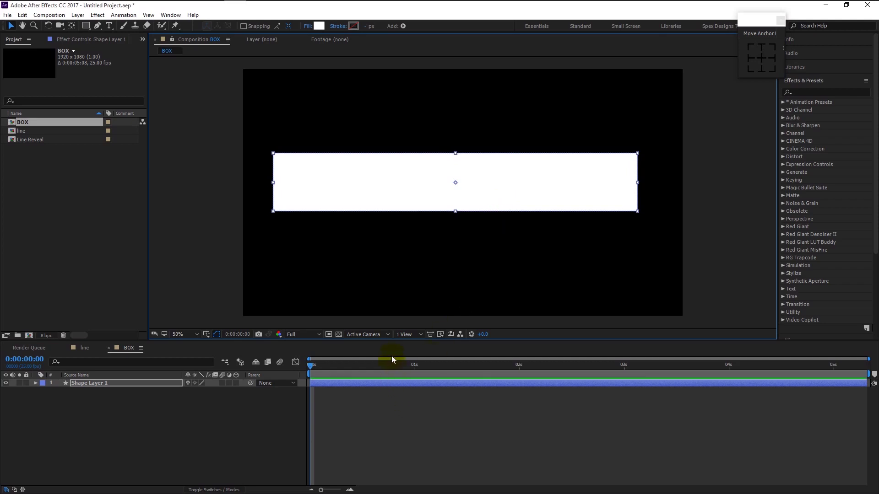
left_click_drag(485, 204, 490, 204)
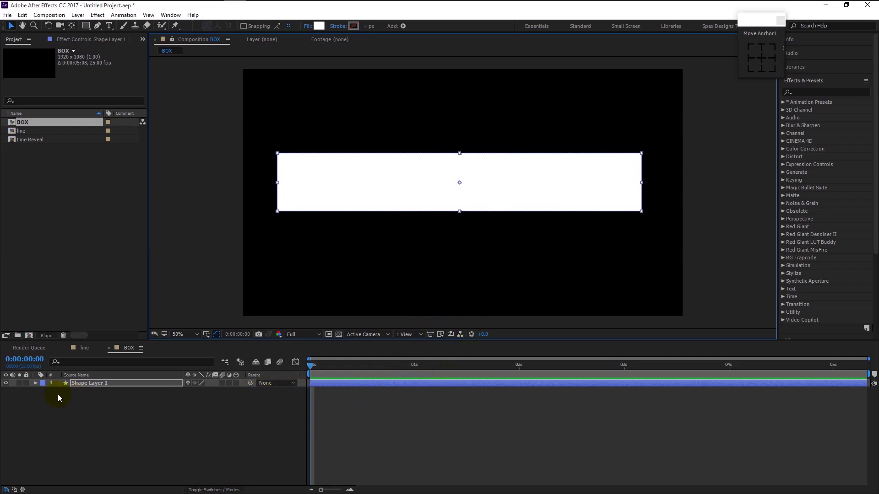
- Add an Offset Paths operator to Rectangle 1 of the shape layer and show its properties
left_click(36, 383)
left_click(162, 399)
left_click(241, 391)
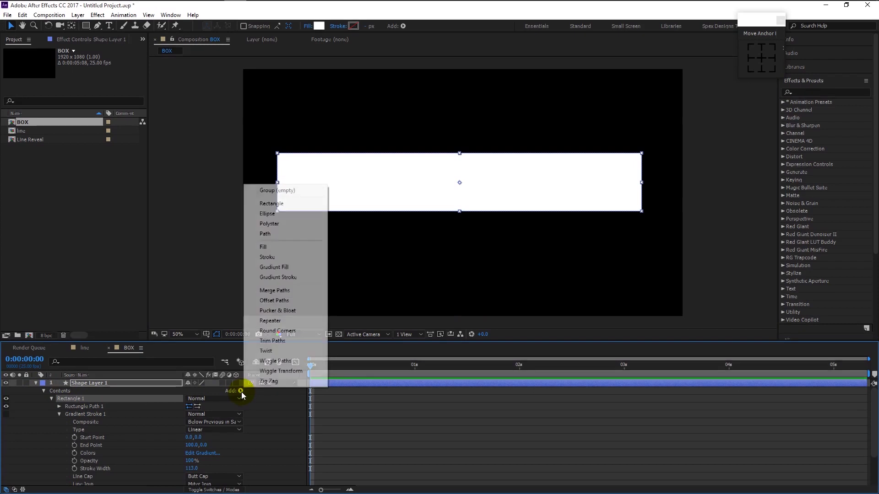
left_click(287, 301)
left_click(60, 415)
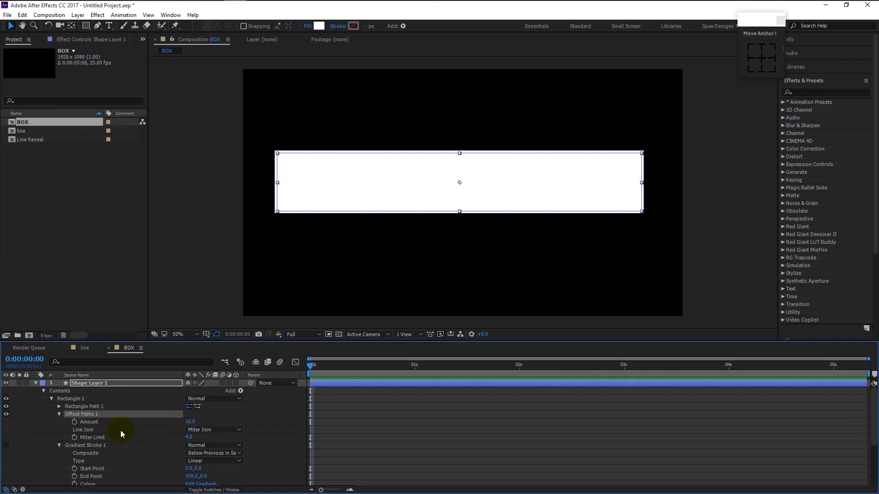
- Keyframe the Offset Paths Amount at -128 at 0:00:00:00 and at 10 at 0:00:00:20
left_click(74, 422)
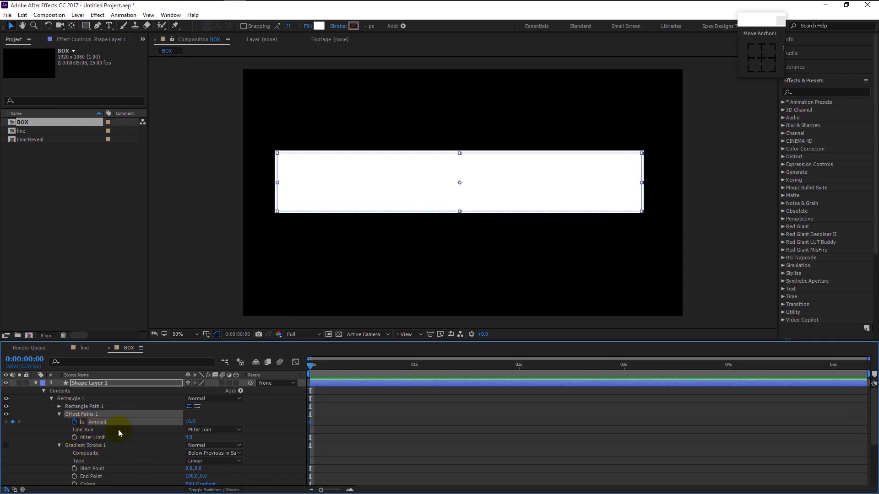
mouse_move(188, 422)
left_mouse_down()
mouse_move(154, 430)
mouse_move(192, 424)
left_mouse_up()
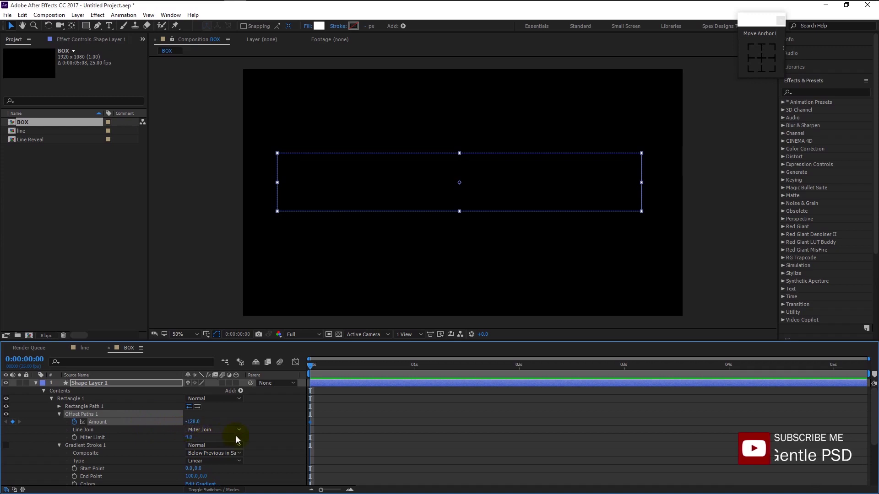
left_click_drag(317, 367, 393, 378)
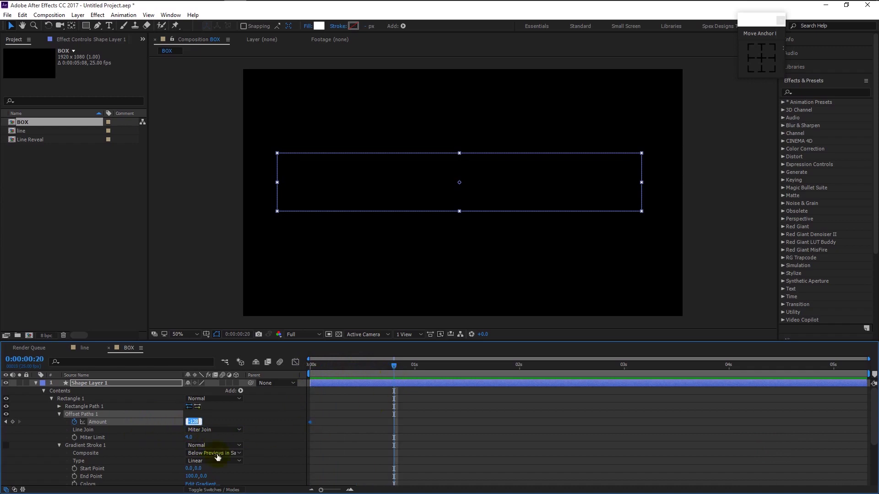
type("10")
key("Return")
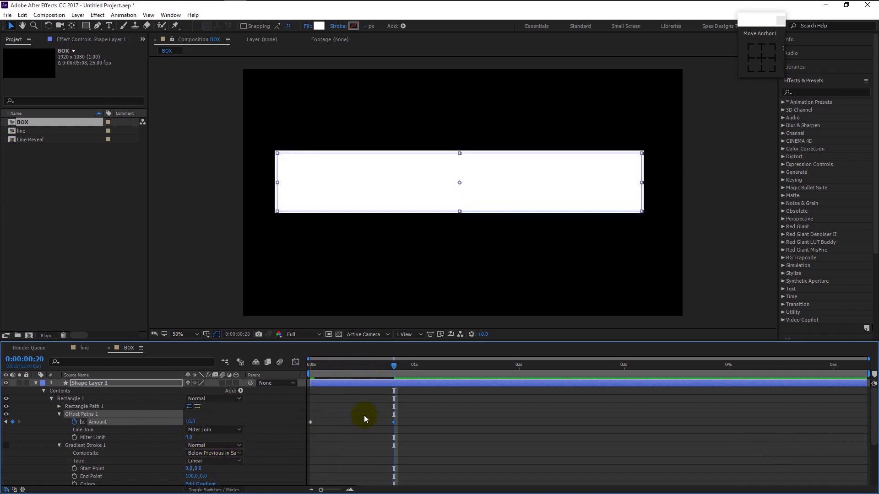
- Apply Easy Ease to both Offset Paths Amount keyframes
left_click_drag(389, 370, 439, 402)
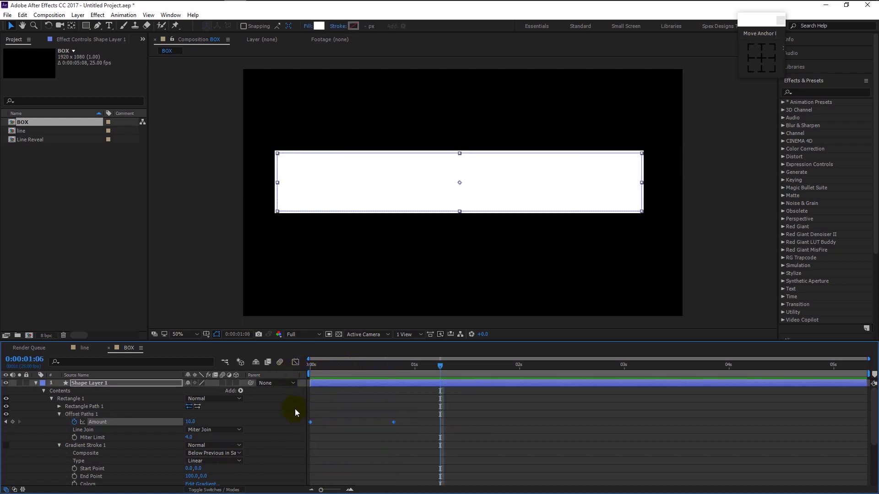
mouse_move(419, 415)
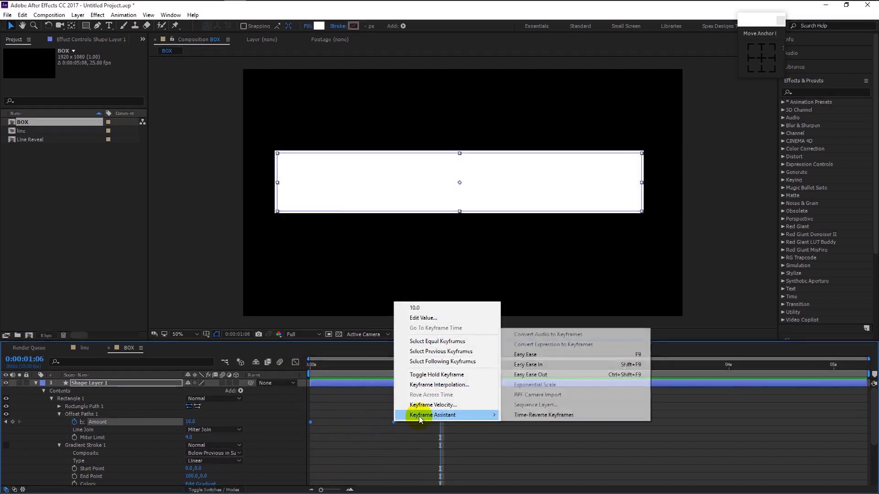
left_click(527, 355)
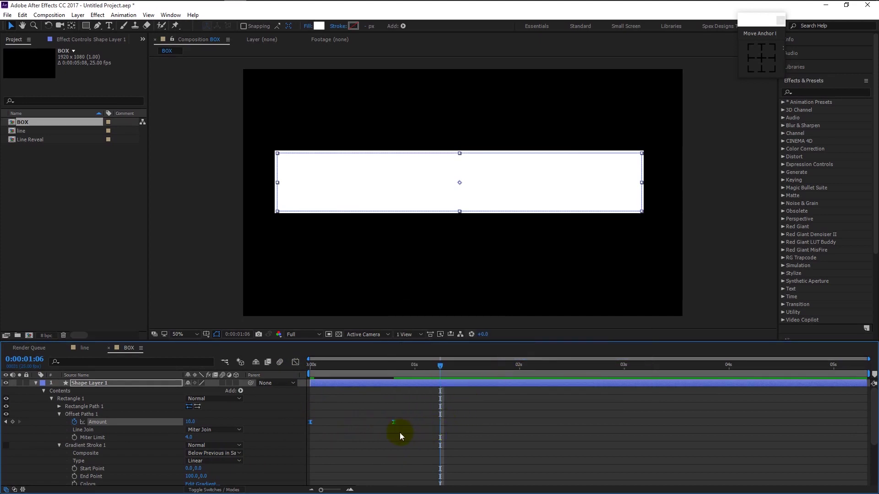
- Move the second Offset Paths Amount keyframe earlier to about 0:00:00:15 and preview the growth from the start
left_click_drag(394, 421, 375, 423)
left_click_drag(325, 366, 298, 366)
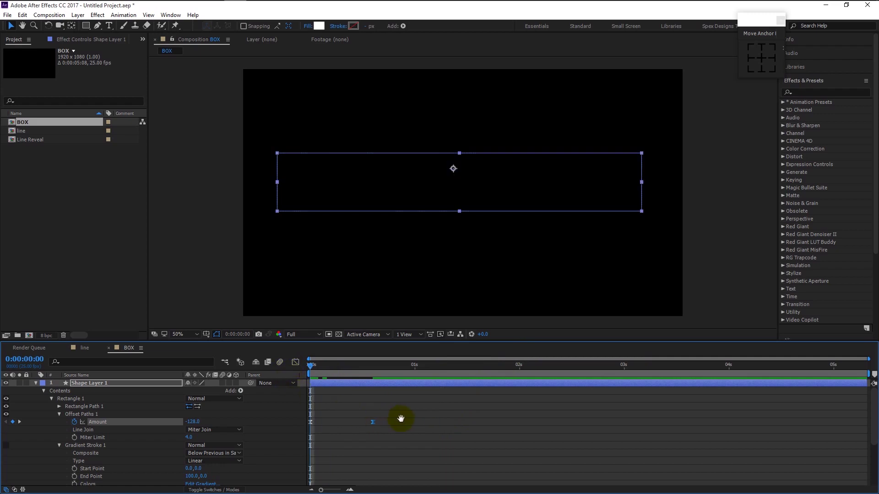
key("space")
key("space")
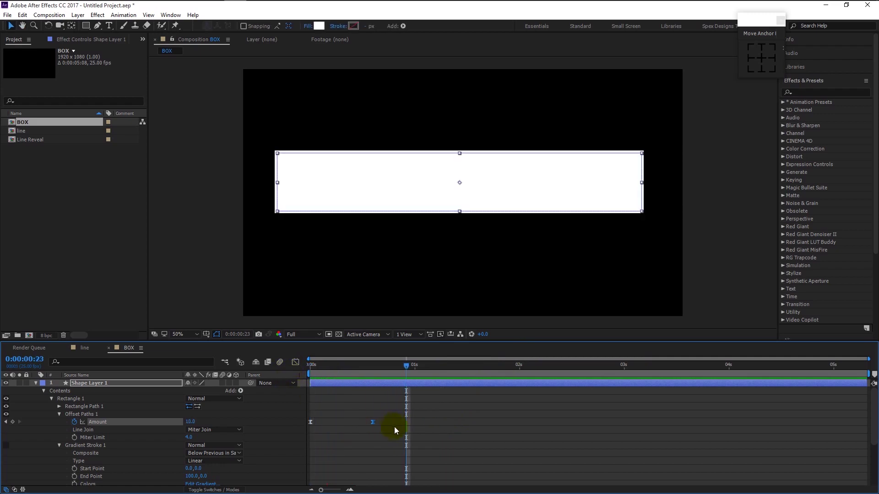
- Lengthen the ease into the last Offset Paths Amount keyframe in the graph editor, with that keyframe at about 0:00:00:18, and preview it
left_click(295, 362)
left_click_drag(362, 465, 337, 465)
left_click(296, 363)
key("Home")
key("space")
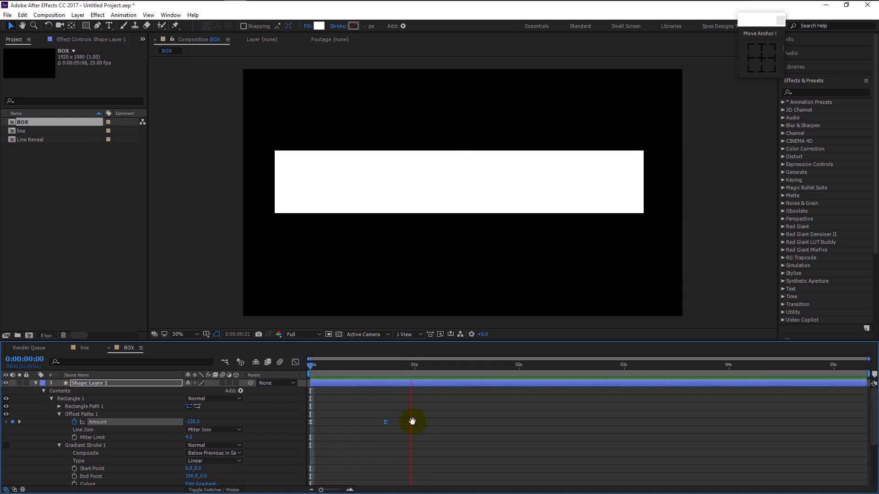
left_click_drag(321, 364, 302, 375)
key("space")
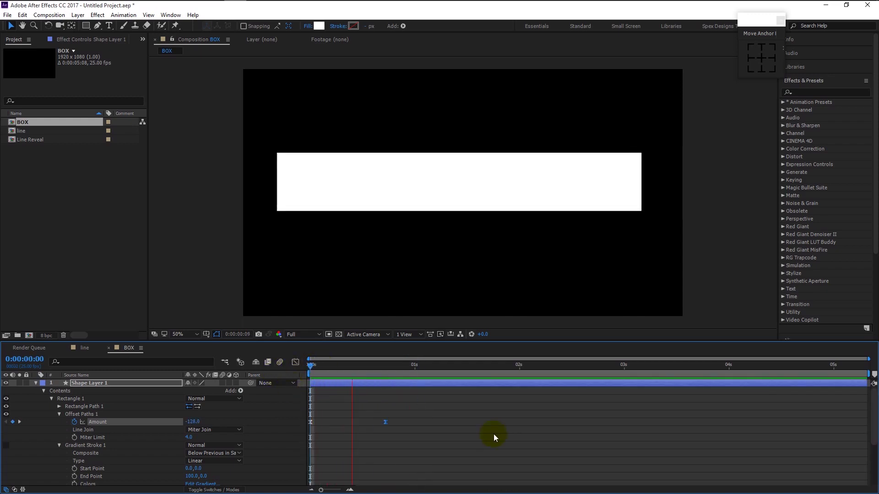
key("space")
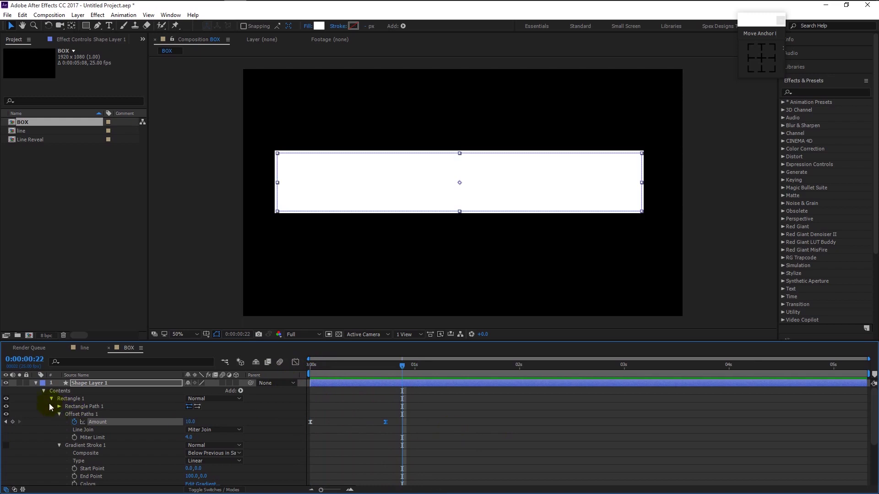
- Reduce Shape Layer 1 to its keyframed Amount property and deselect the layer
left_click(35, 383)
key("u")
left_click(146, 431)
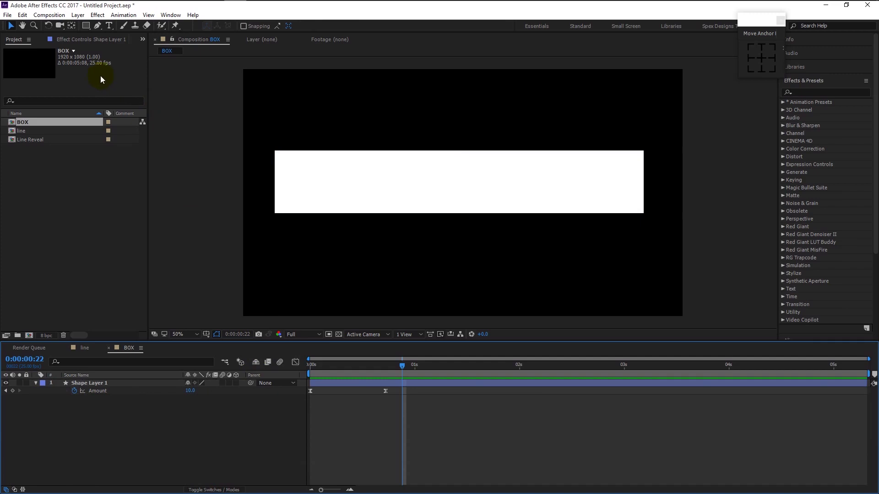
- Draw a slightly wider rectangle over the lower half of the white box on a new shape layer and fill it with grey 505050
left_click(87, 26)
mouse_move(268, 189)
left_mouse_down()
mouse_move(416, 239)
mouse_move(654, 252)
left_mouse_up()
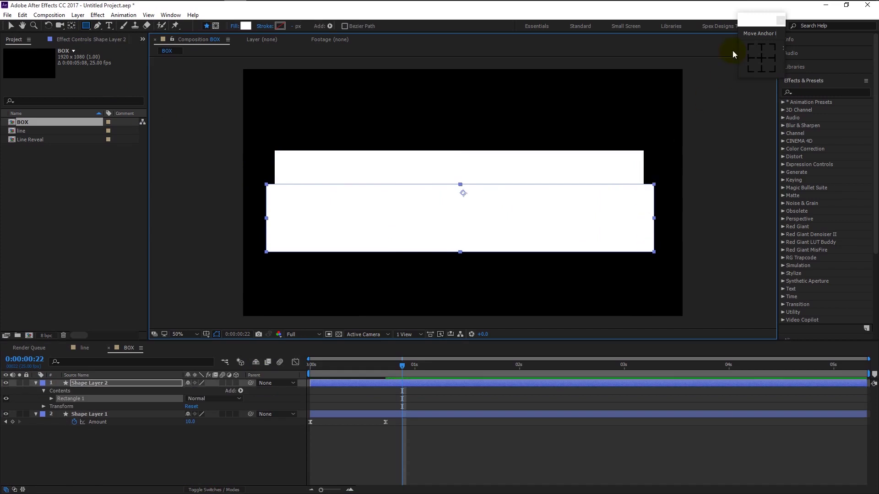
left_click(246, 26)
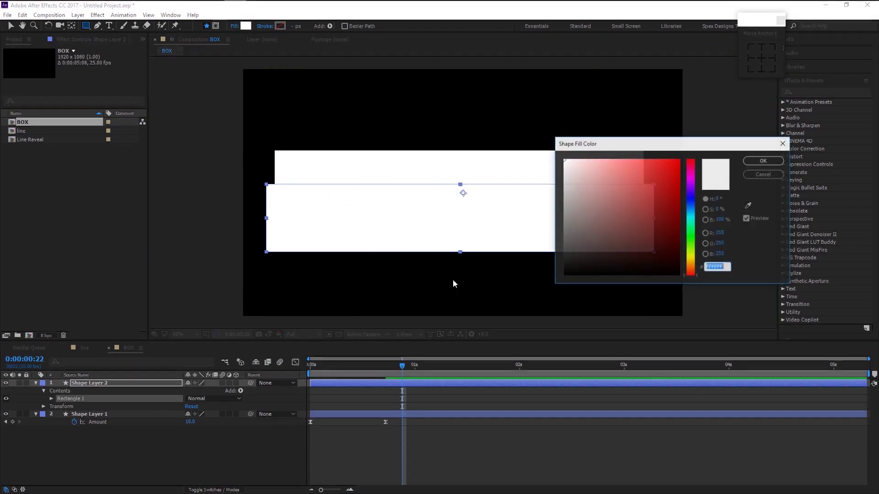
left_click(558, 239)
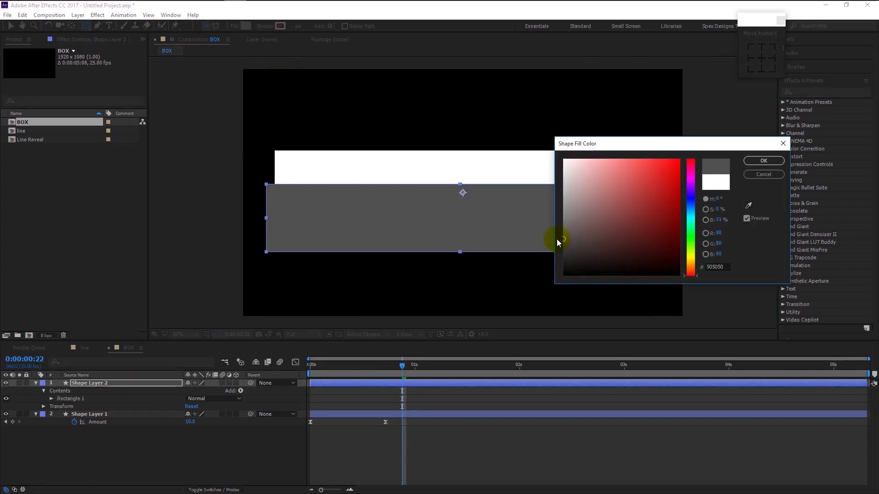
left_click(762, 161)
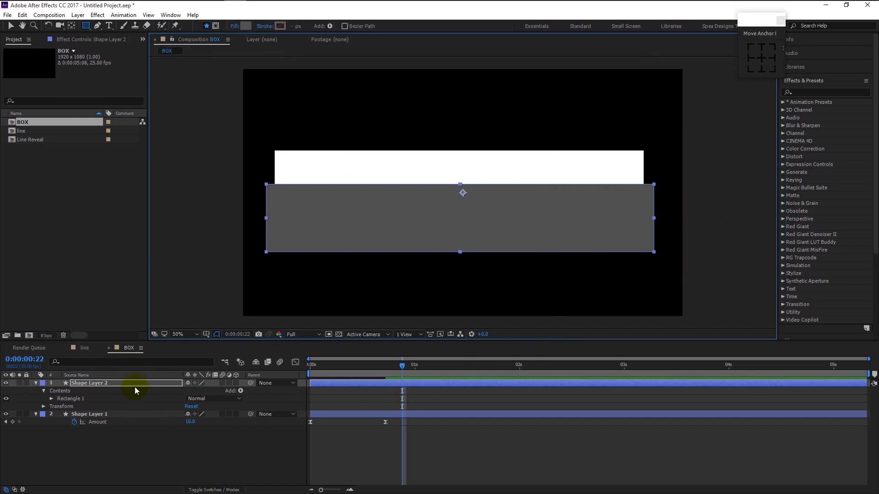
- Rename the grey rectangle's layer to Matte and the animated white rectangle's layer to shape
type("Matte")
key("Return")
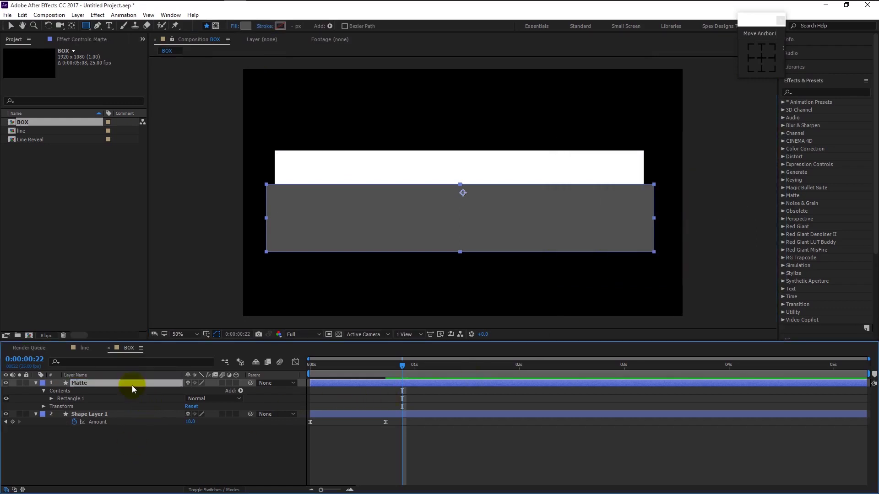
left_click(115, 418)
key("Return")
type("shape")
key("Return")
- Keyframe the shape layer's Position at 918, 557 at 0:00:00:00 and at 918, 303 at 0:00:00:10, and preview the rise
left_click_drag(363, 372, 311, 373)
key("p")
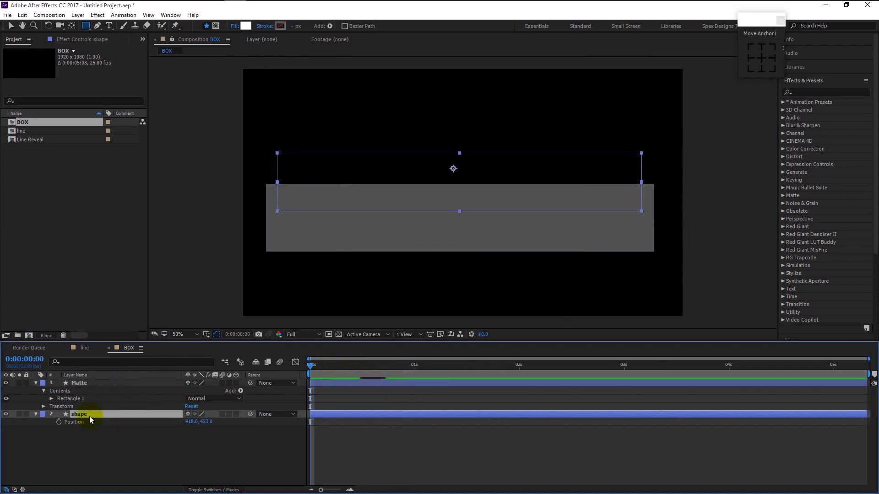
left_click(59, 422)
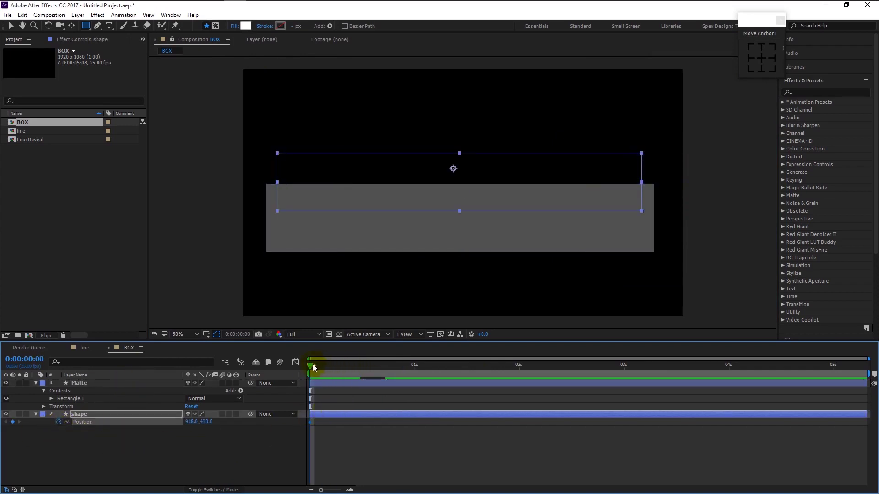
left_click_drag(208, 426, 253, 431)
left_click_drag(312, 370, 352, 368)
left_click(229, 413)
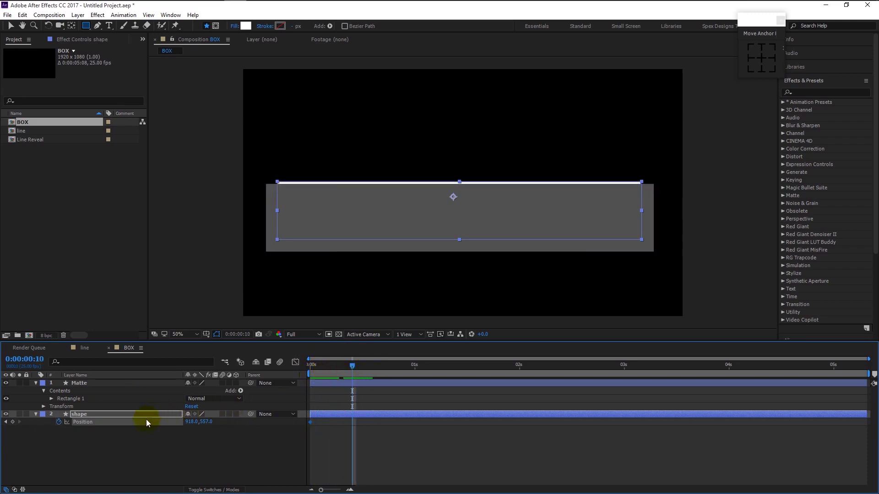
left_click_drag(201, 422, 87, 421)
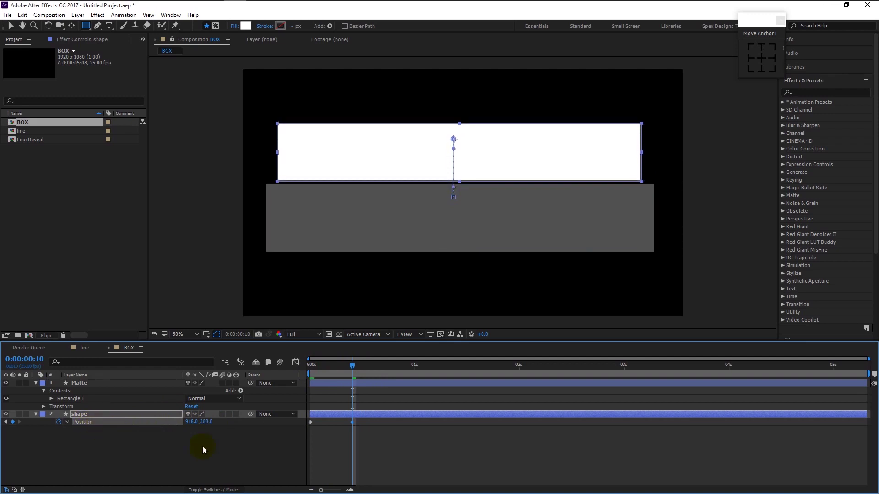
key("Home")
key("space")
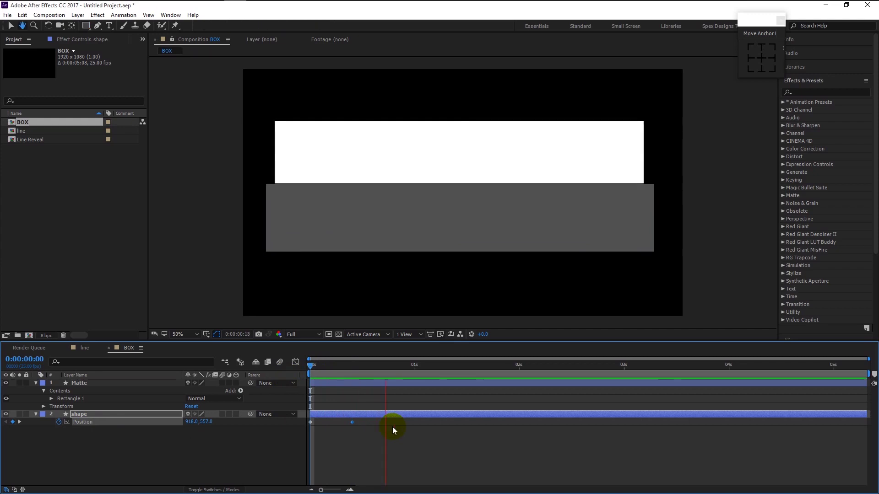
key("space")
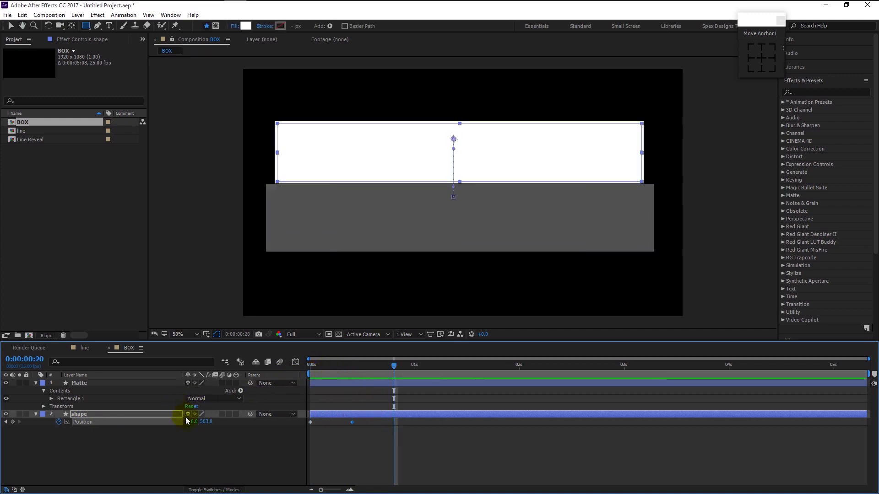
- Apply Easy Ease to both Position keyframes of the shape layer
left_click_drag(380, 435, 309, 421)
right_click(310, 421)
mouse_move(337, 418)
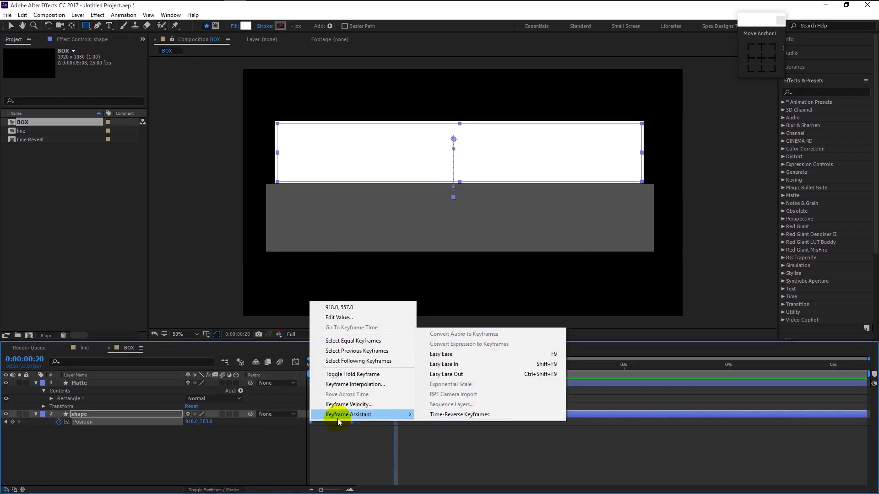
left_click(449, 354)
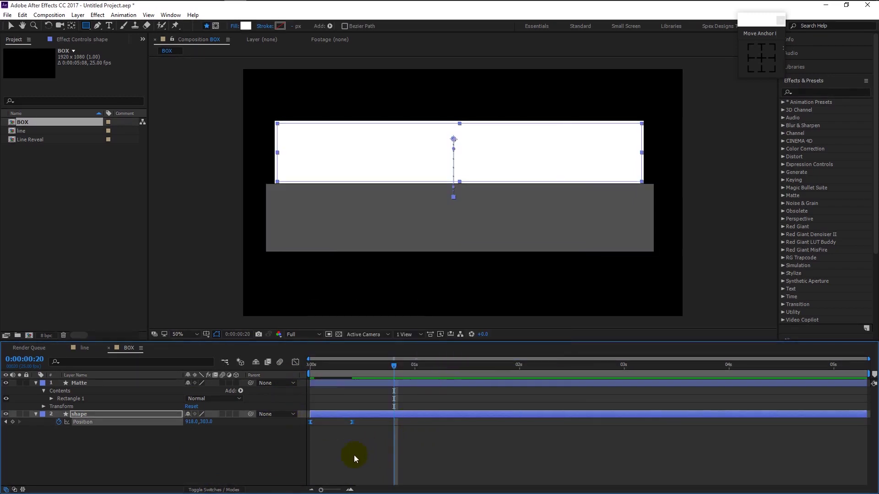
- Reshape the Position speed graph so the shape layer starts fast and eases slowly into its last keyframe
left_click(295, 362)
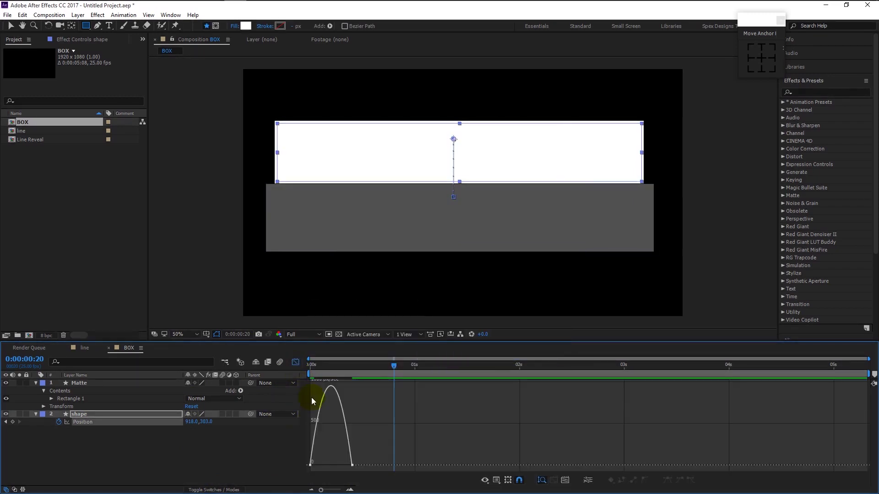
left_click(351, 465)
left_click_drag(345, 465, 331, 465)
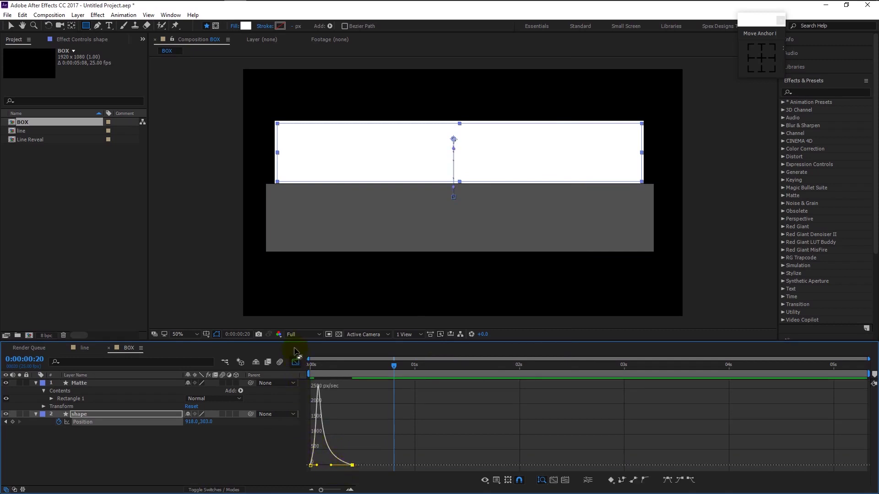
left_click(294, 362)
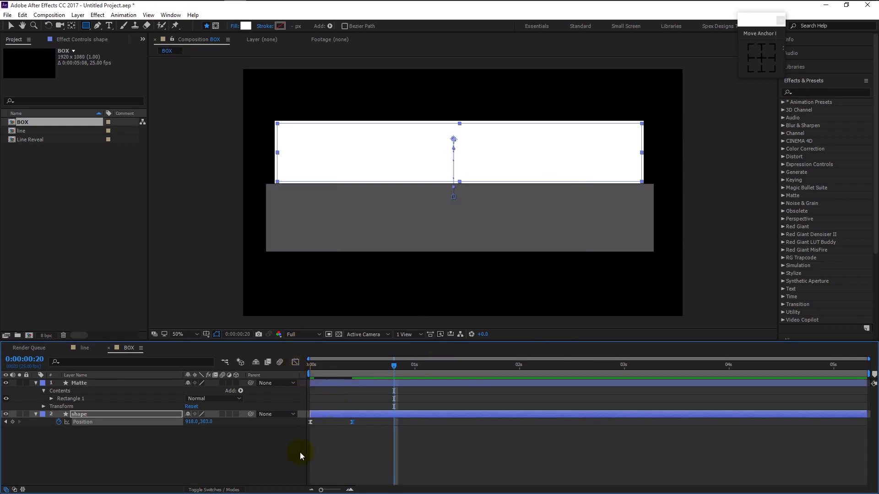
- Set the shape layer's track matte to Alpha Inverted Matte "Matte"
left_click(214, 490)
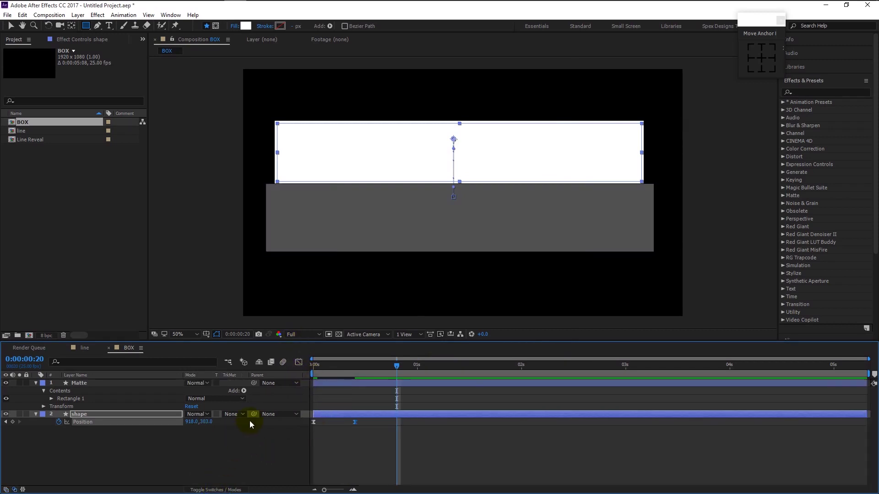
key("j")
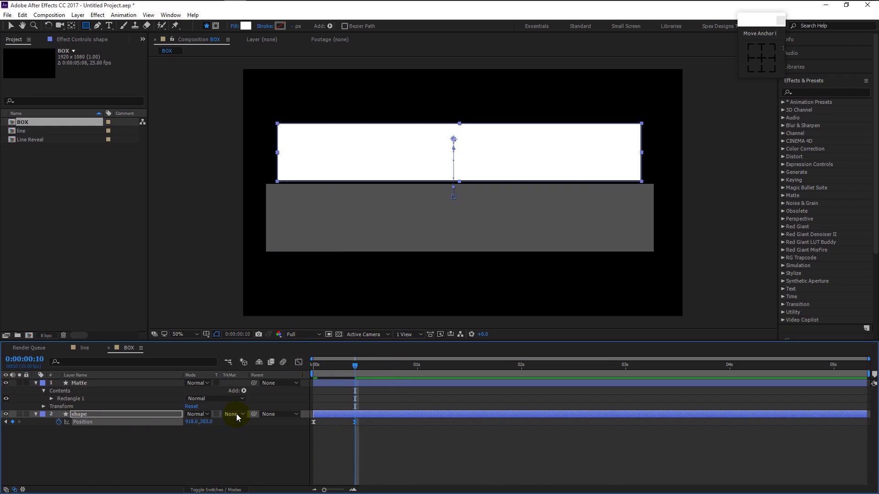
left_click(237, 414)
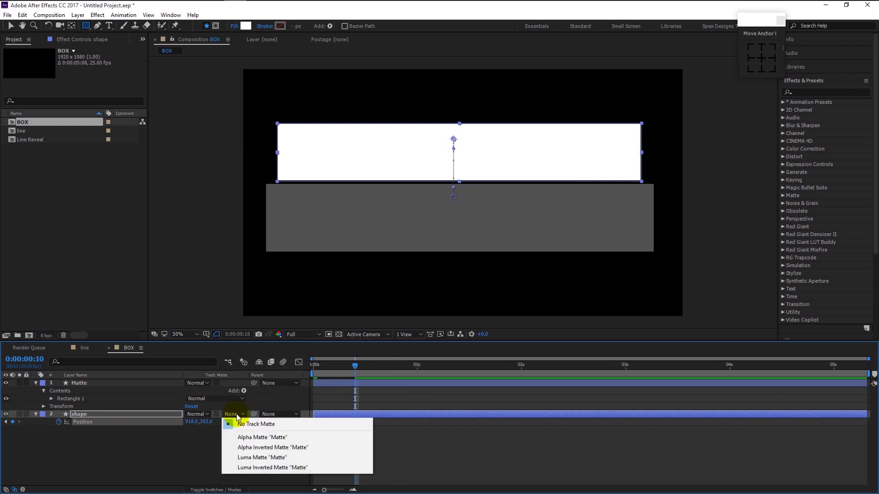
left_click(258, 447)
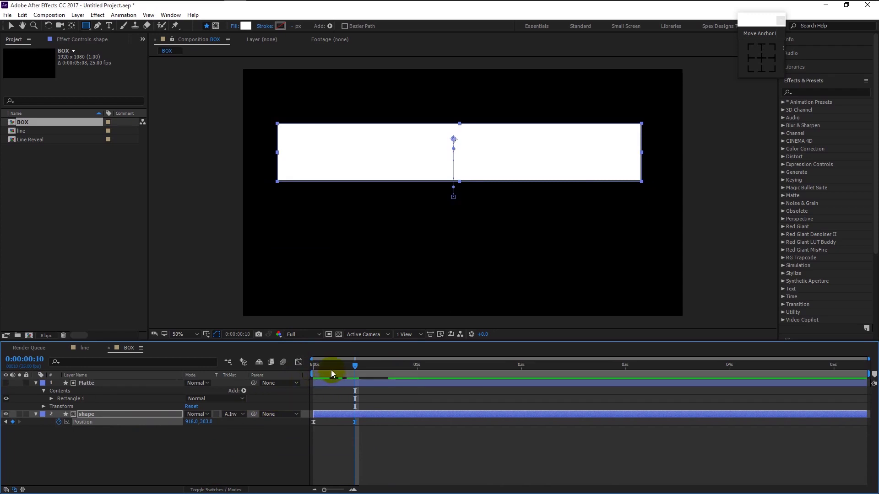
- Play the matted box reveal from the start and examine how the rectangle emerges in the first frames
left_click_drag(332, 366, 317, 366)
key("Home")
left_click(273, 447)
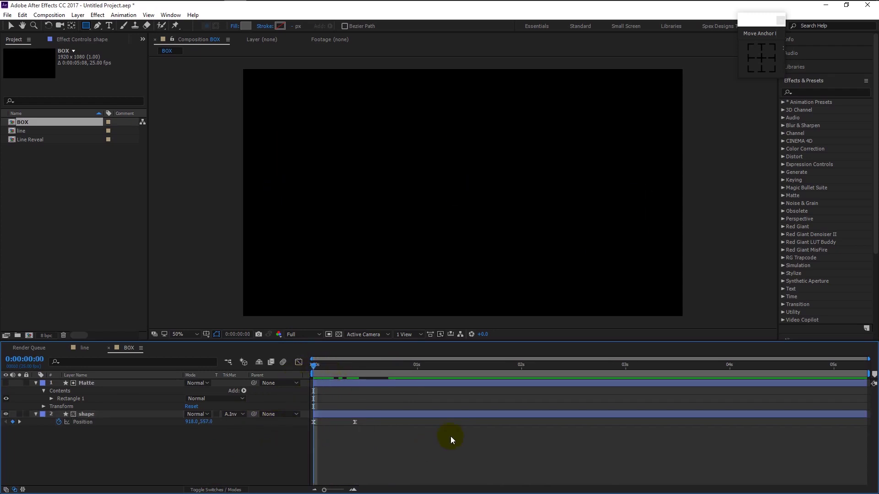
key("space")
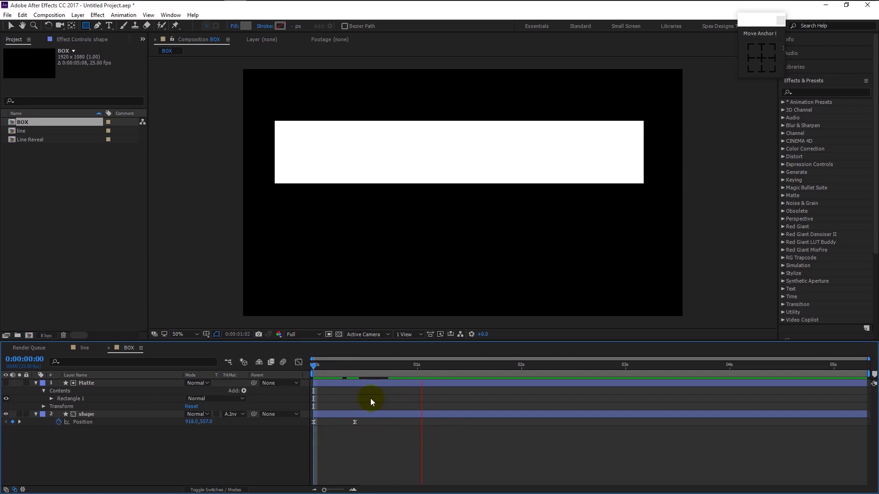
key("space")
left_click(313, 422)
left_click(396, 435)
key("space")
left_click_drag(339, 366, 330, 366)
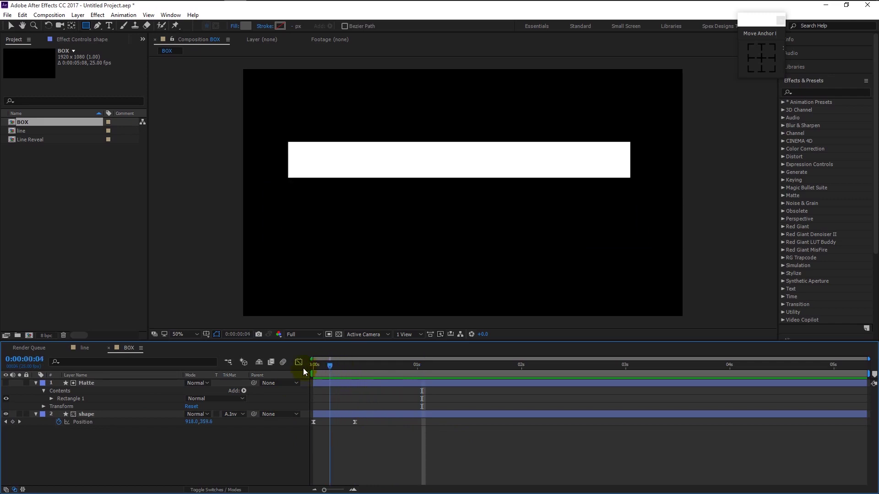
key("Home")
left_click(359, 416)
left_click(383, 427)
key("space")
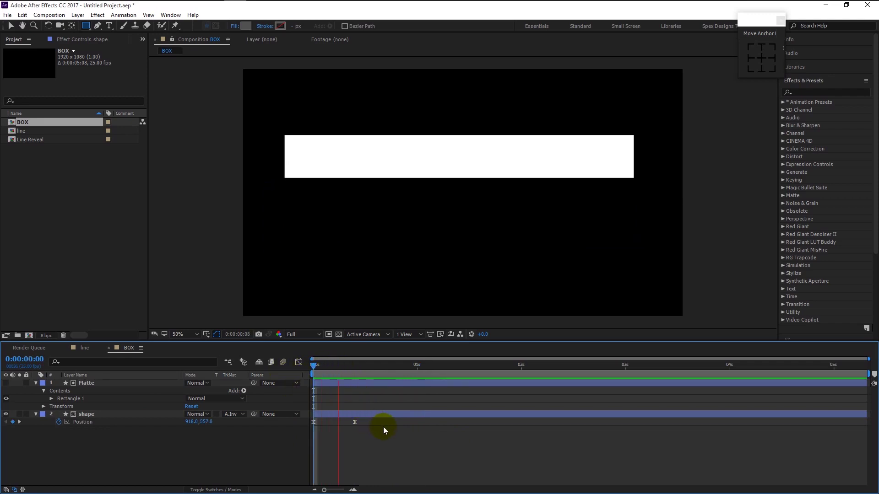
- Move the shape layer's last Position keyframe earlier to about 0:00:00:05 and preview the faster reveal
left_click_drag(355, 421, 334, 422)
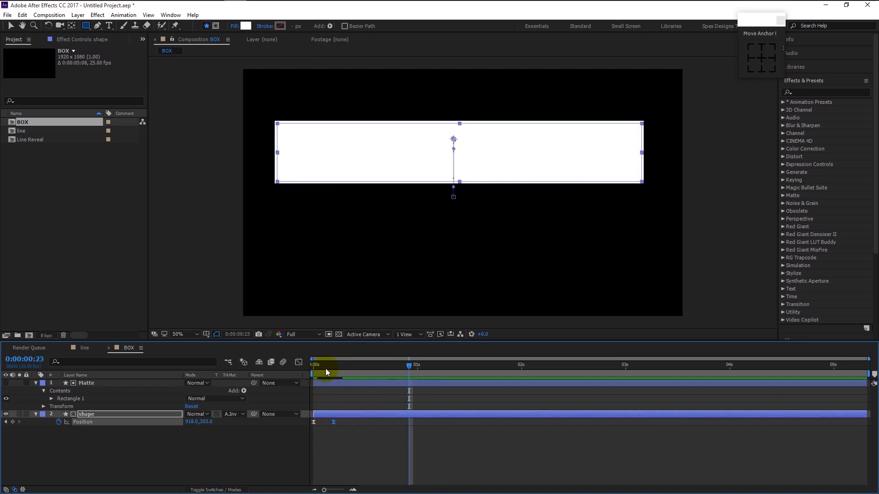
left_click_drag(325, 364, 294, 364)
key("space")
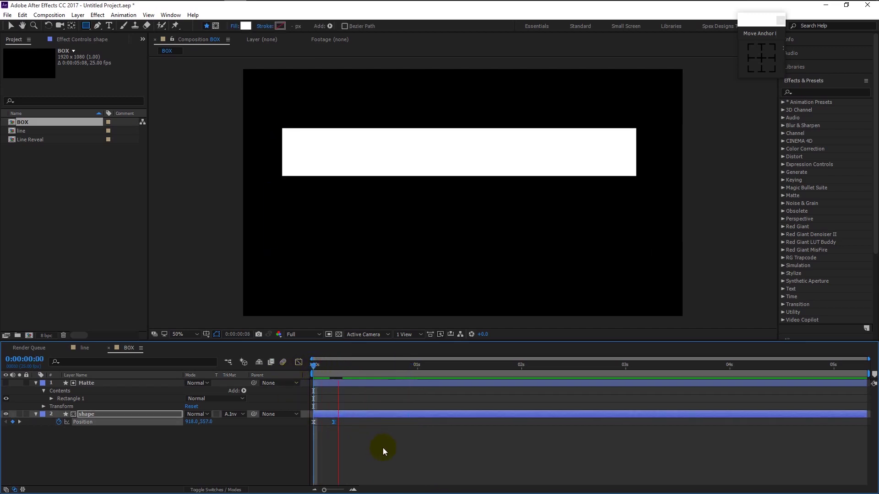
key("space")
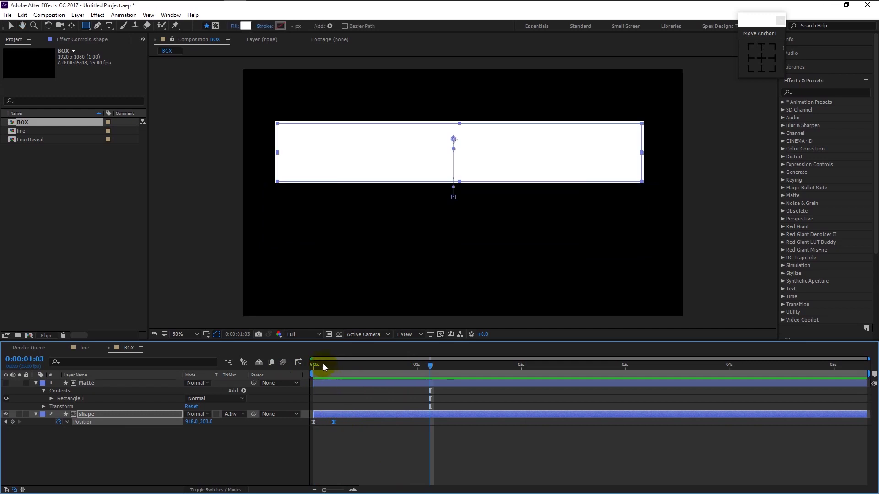
left_click_drag(323, 363, 295, 365)
left_click(373, 454)
key("q")
key("space")
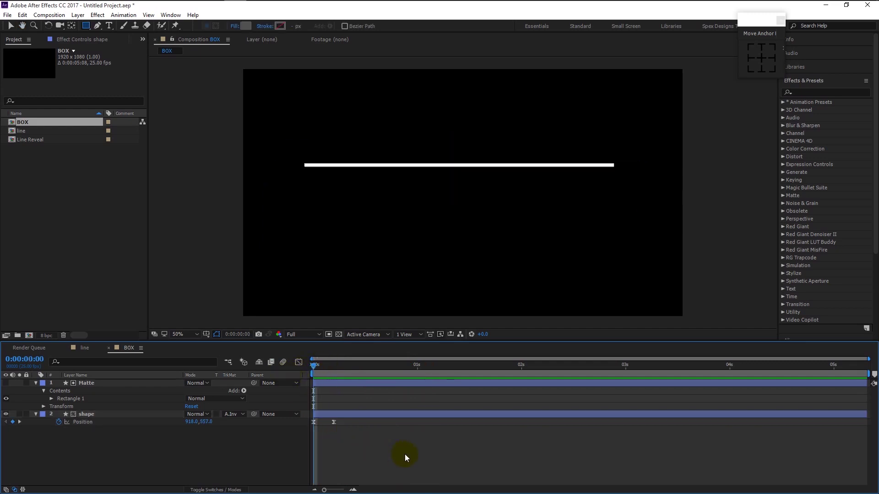
key("space")
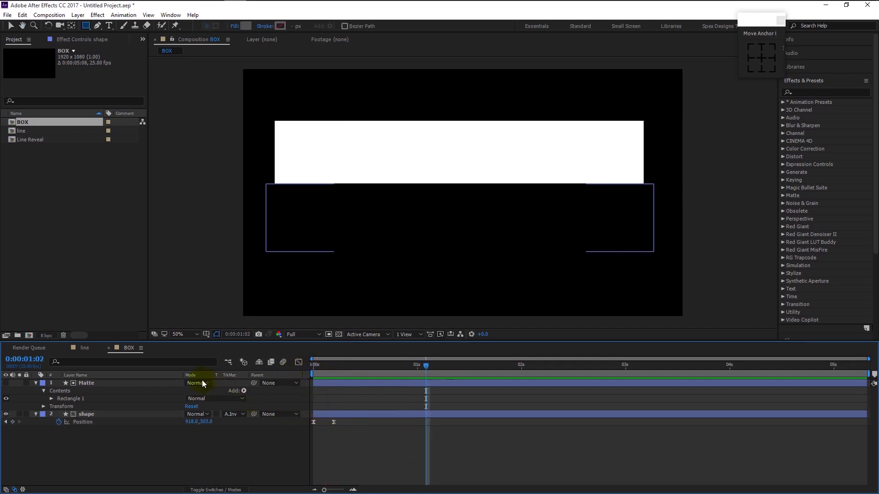
- Create a new HDTV 1080 25 composition named "Tech Reveal"
left_click(29, 336)
type("Te")
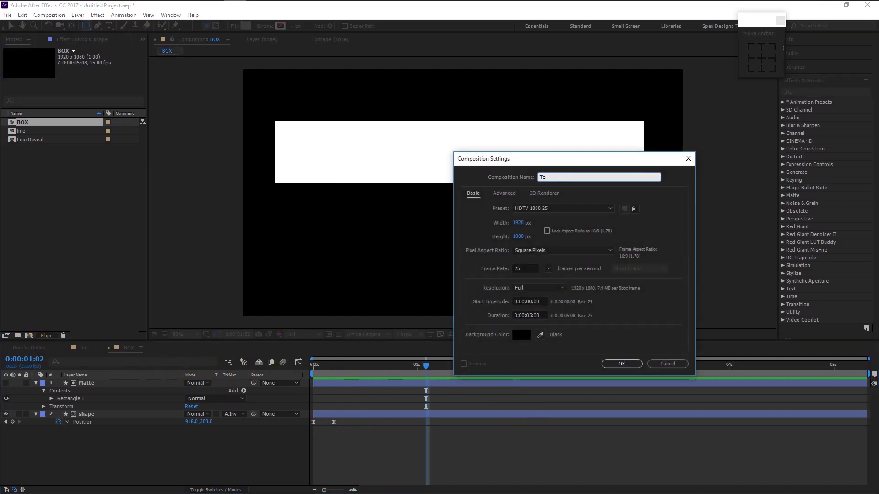
type("ch Reveal")
key("Return")
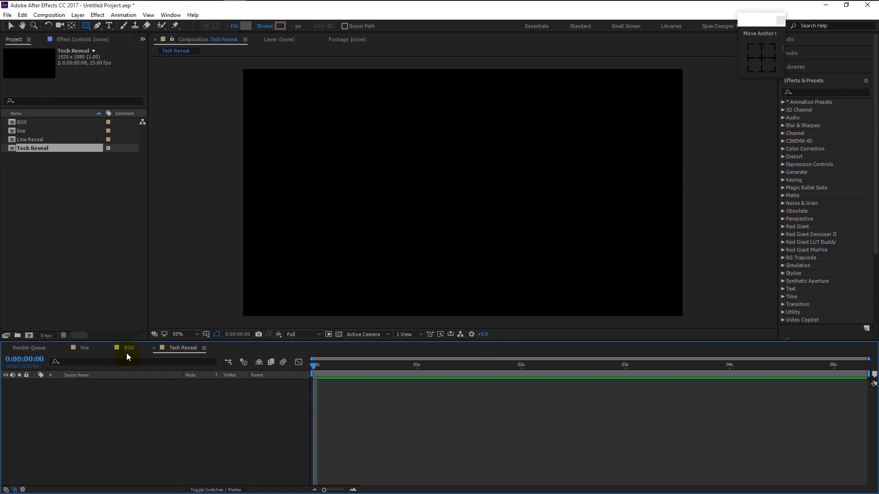
- Add the Line Reveal composition to Tech Reveal and place the BOX composition beneath it
left_click(22, 130)
left_click(25, 137)
left_click_drag(89, 379, 89, 433)
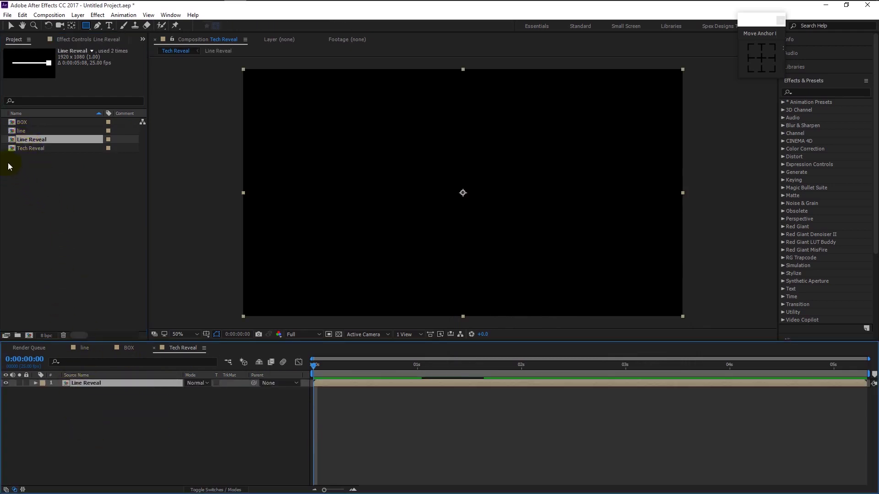
left_click_drag(20, 121, 126, 444)
- At about 0:00:01:16, scale the BOX layer down to about half size and place it on the left of the frame
left_click_drag(305, 369, 484, 382)
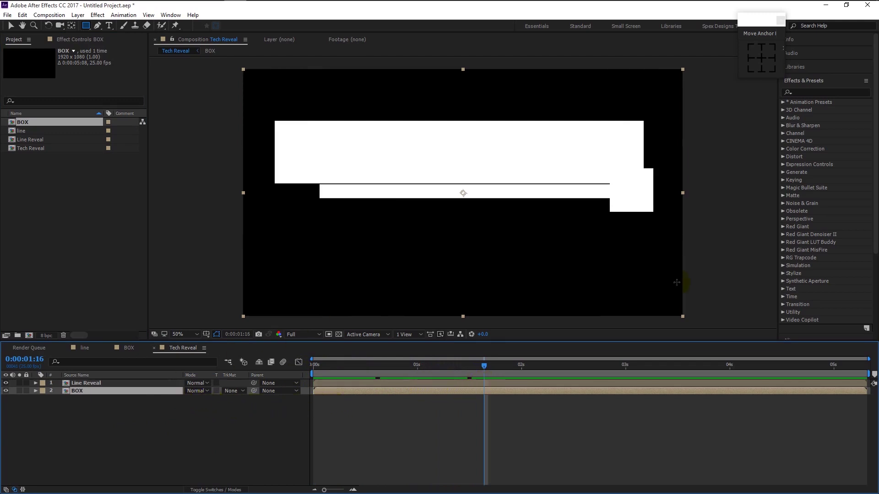
key("v")
left_click_drag(681, 316, 592, 249)
left_click_drag(501, 203, 389, 176)
- Scale the Line Reveal layer down to less than half size and align its line with the lower right corner of the BOX rectangle
left_click(177, 382)
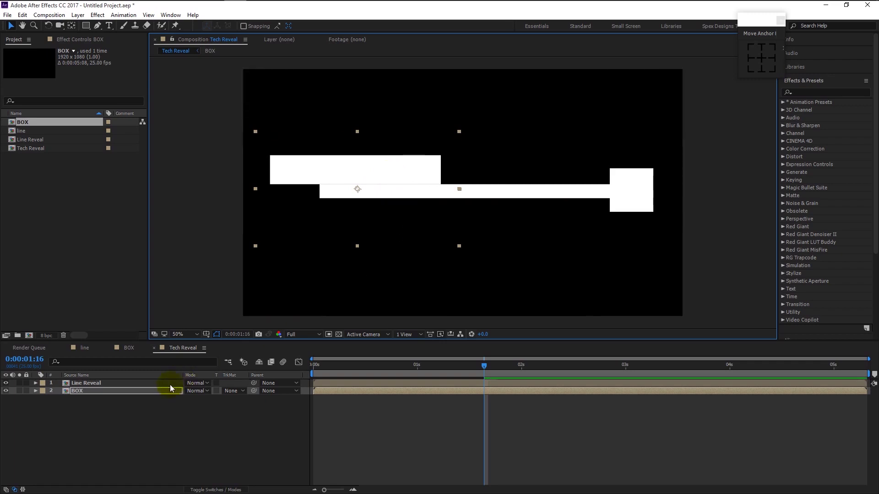
left_click(149, 383)
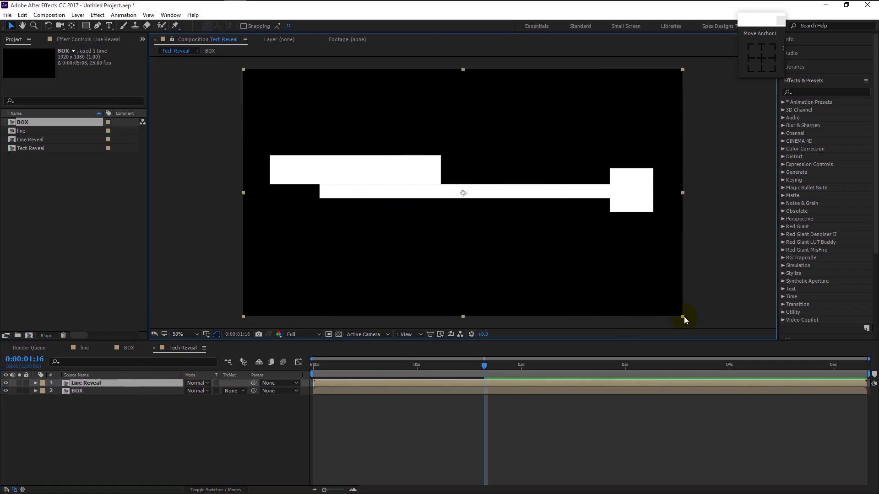
left_click_drag(682, 317, 564, 245)
left_click_drag(541, 195, 576, 185)
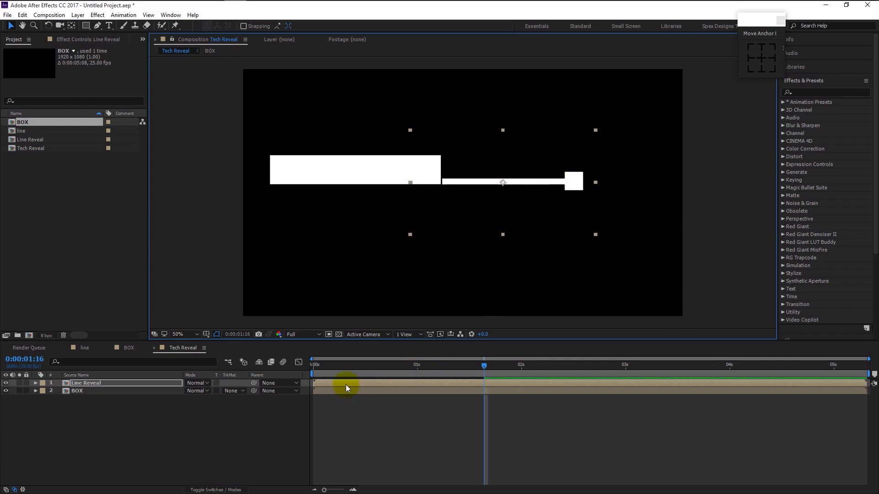
- Split the Line Reveal layer at 0:00:01:00 and delete the part before the split
key("Home")
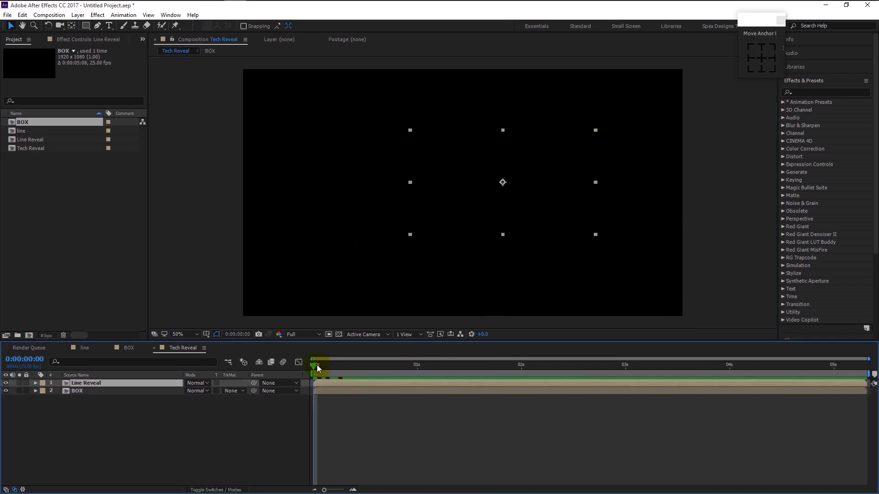
left_click_drag(322, 368, 416, 383)
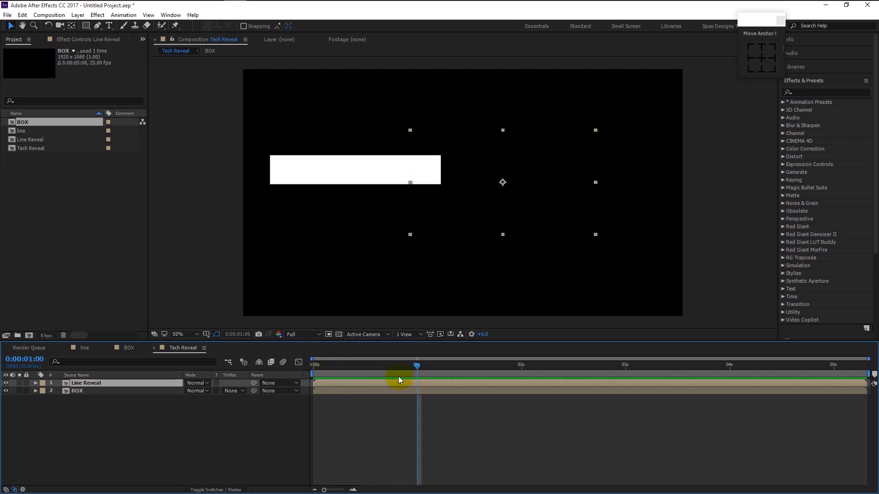
key("ctrl+d")
left_click(397, 391)
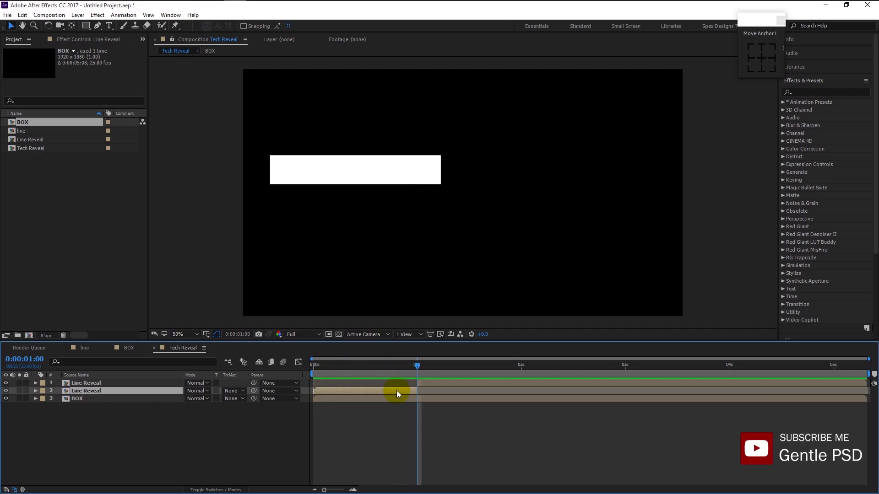
key("Delete")
- Start the remaining Line Reveal layer at 0:00:00:00 and the BOX layer at about 0:00:00:08
left_click_drag(401, 390, 309, 363)
left_click(376, 414)
key("space")
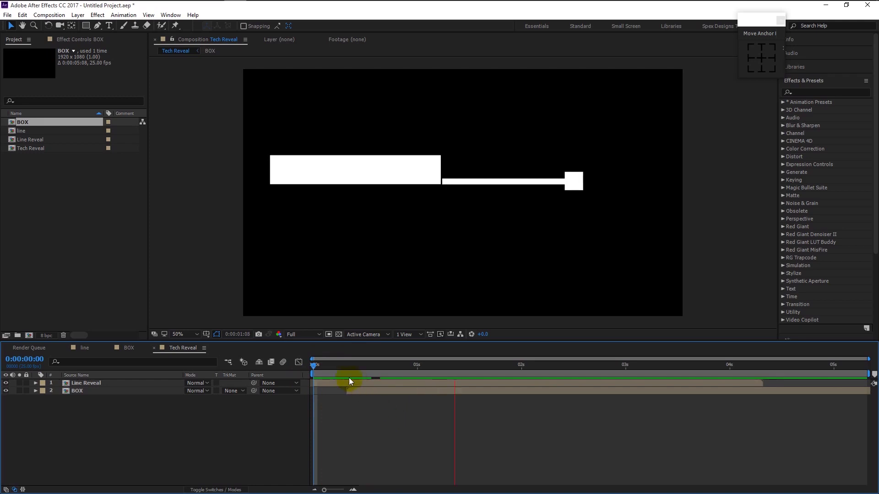
key("space")
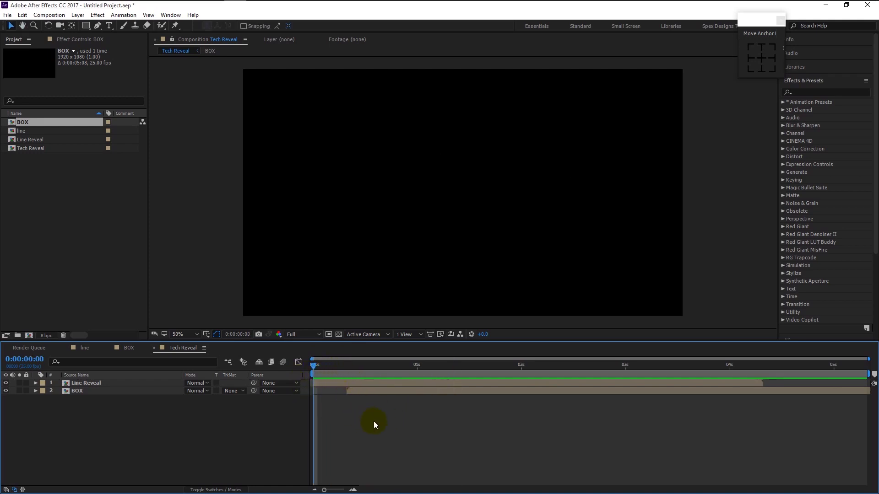
- Preview Tech Reveal from the start and examine the timing between the line and the box
key("space")
key("space")
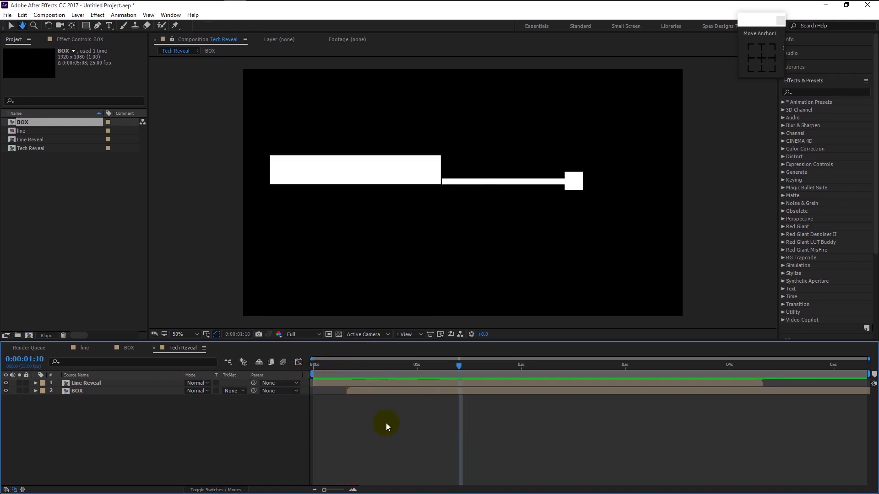
left_click_drag(346, 375, 281, 370)
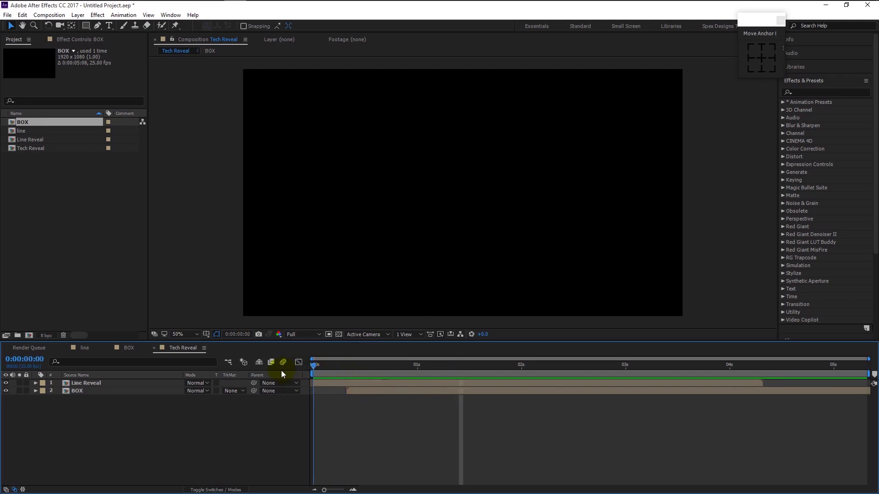
key("space")
key("space")
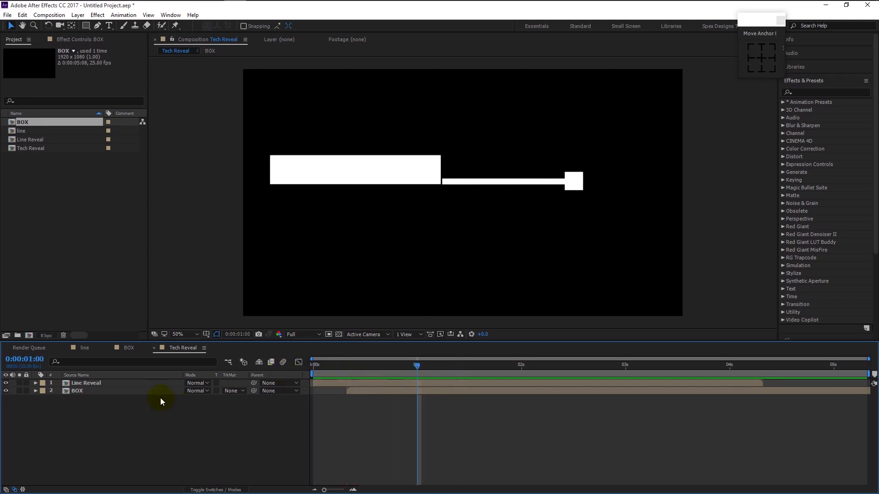
- Open the BOX composition, start a text layer on the white rectangle and set its text colour to black (000000)
double_click(134, 391)
left_click(142, 400)
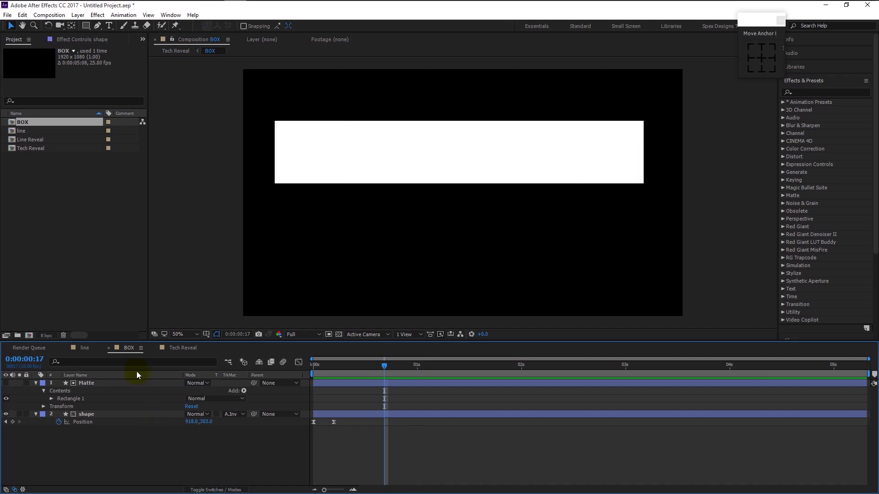
left_click(110, 26)
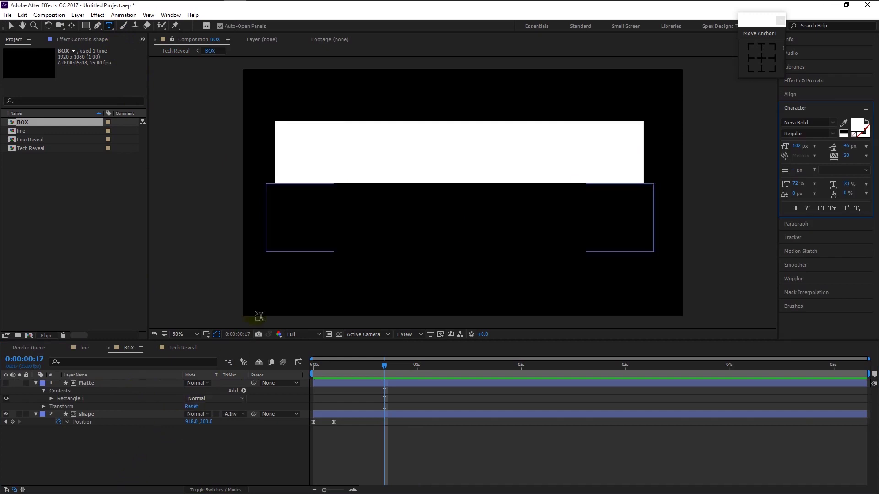
left_click(339, 171)
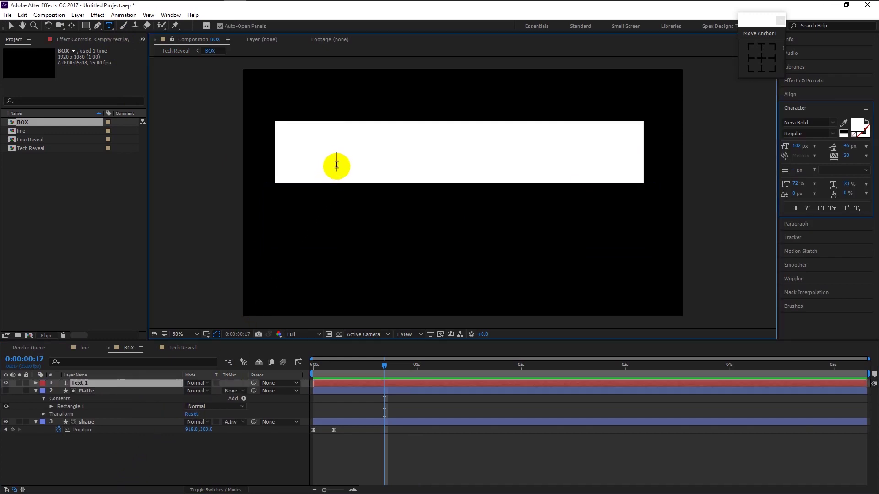
left_click(863, 122)
left_click_drag(611, 240, 536, 299)
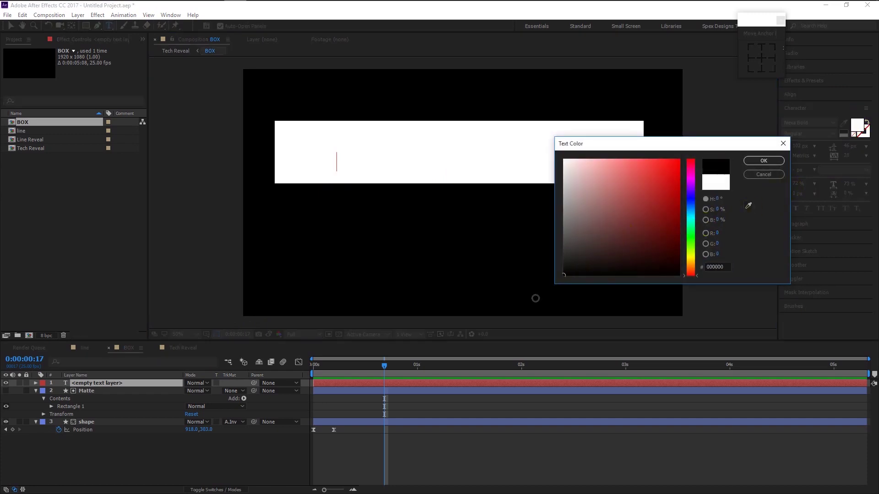
left_click(763, 162)
- Enter TEXT in the new text layer and move it near the middle of the white rectangle
type("T")
key("ctrl+shift+period")
key("ctrl+shift+period")
key("ctrl+shift+period")
key("ctrl+shift+period")
key("ctrl+shift+period")
key("ctrl+shift+period")
key("ctrl+shift+period")
key("ctrl+shift+period")
key("ctrl+shift+period")
left_click(12, 26)
left_click_drag(375, 157, 499, 153)
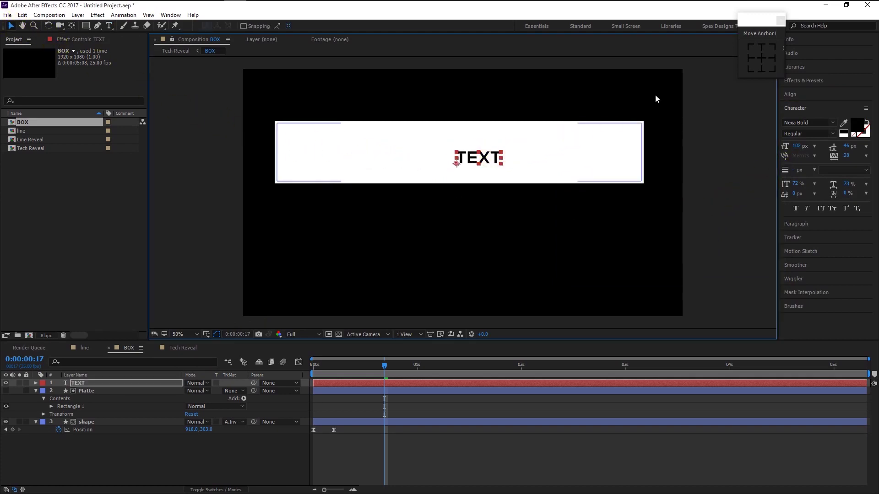
- Enlarge the text to 217 px and reposition it around a centred anchor point in the middle of the white rectangle
left_click(758, 64)
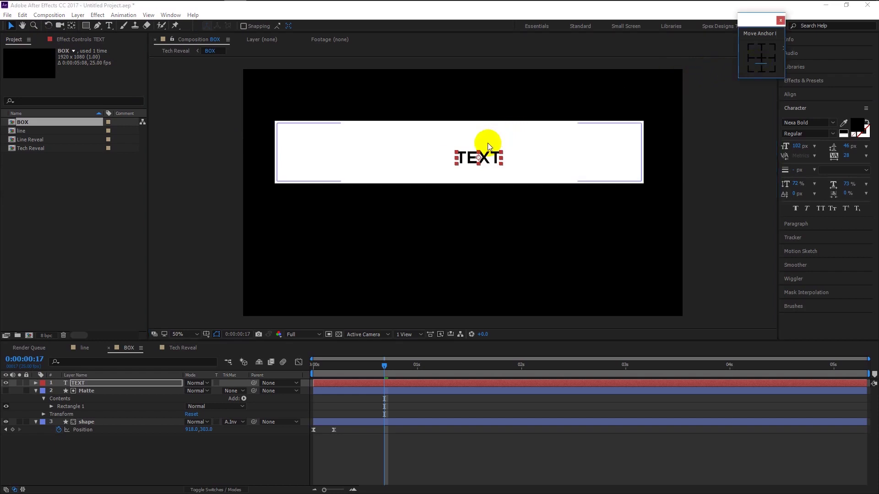
mouse_move(479, 158)
left_mouse_down()
mouse_move(459, 154)
mouse_move(466, 157)
left_mouse_up()
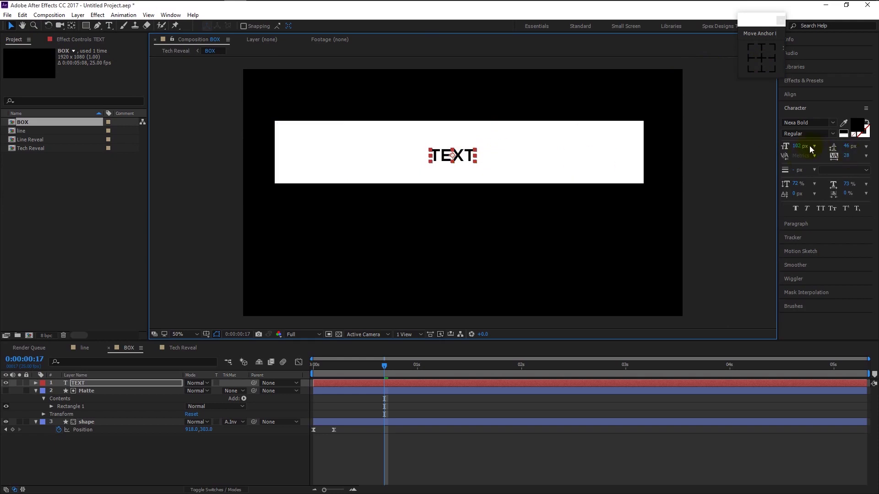
left_click_drag(806, 146, 870, 160)
left_click(758, 61)
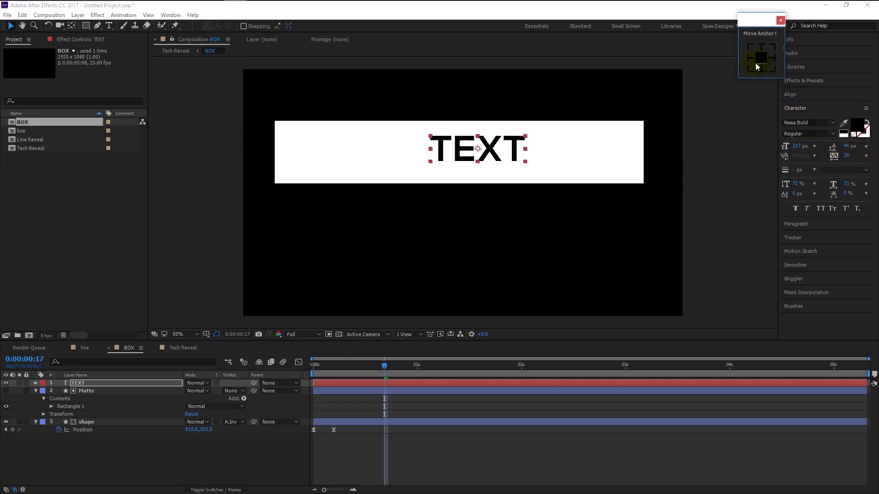
left_click_drag(506, 151, 499, 155)
- Duplicate the shape layer, move the copy above TEXT, and set TEXT's track matte to Alpha Matte "shape 2"
left_click(79, 422)
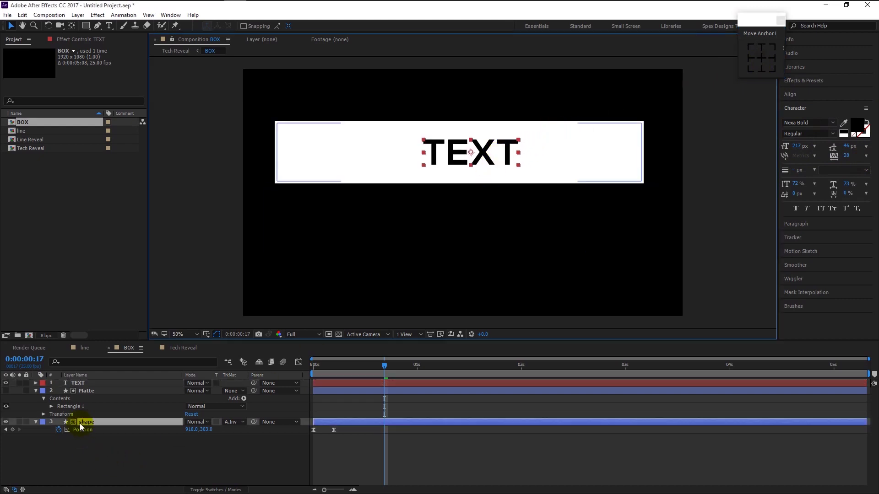
key("ctrl+d")
left_click_drag(91, 391, 87, 386)
left_click(172, 392)
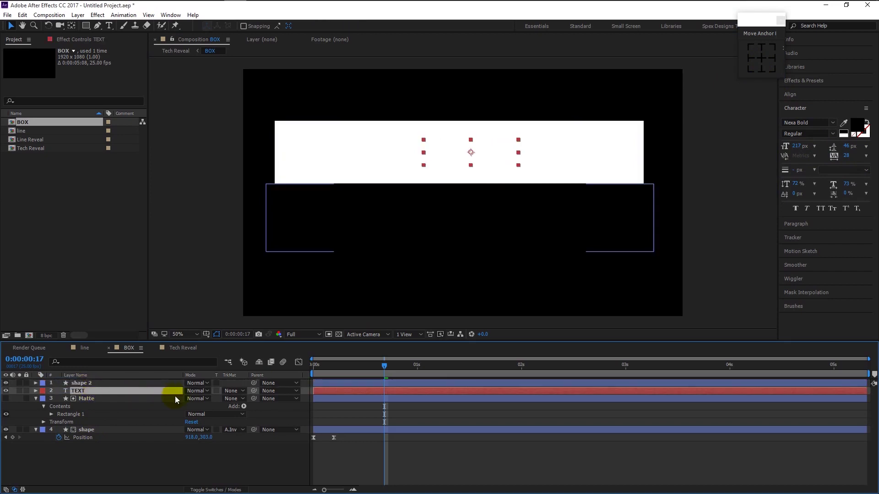
left_click(237, 391)
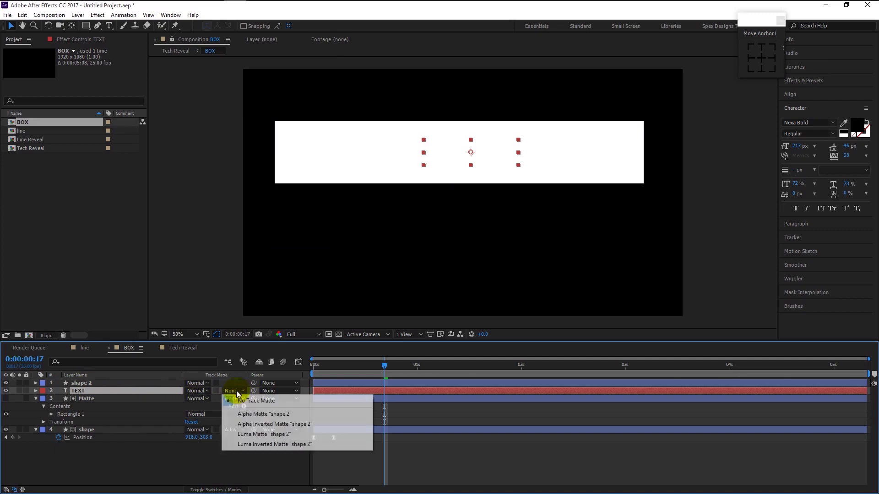
left_click(263, 414)
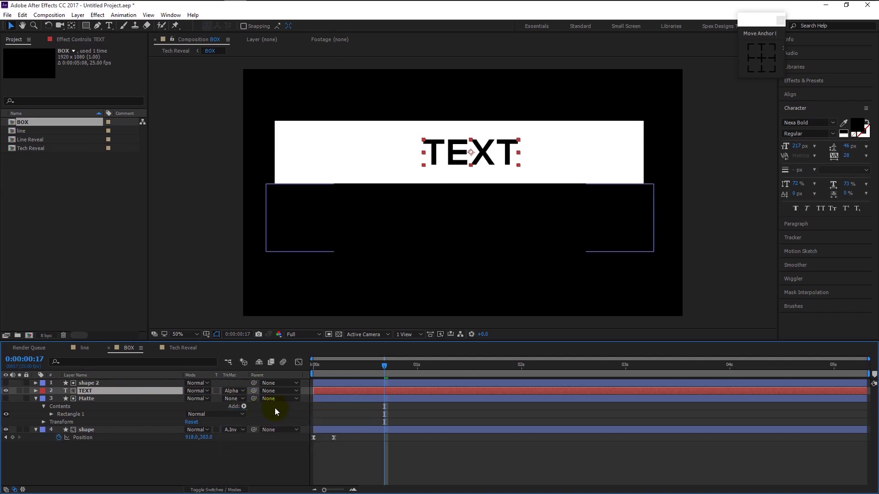
- Return to the Tech Reveal composition and preview from the start how the text appears with the box
left_click(173, 349)
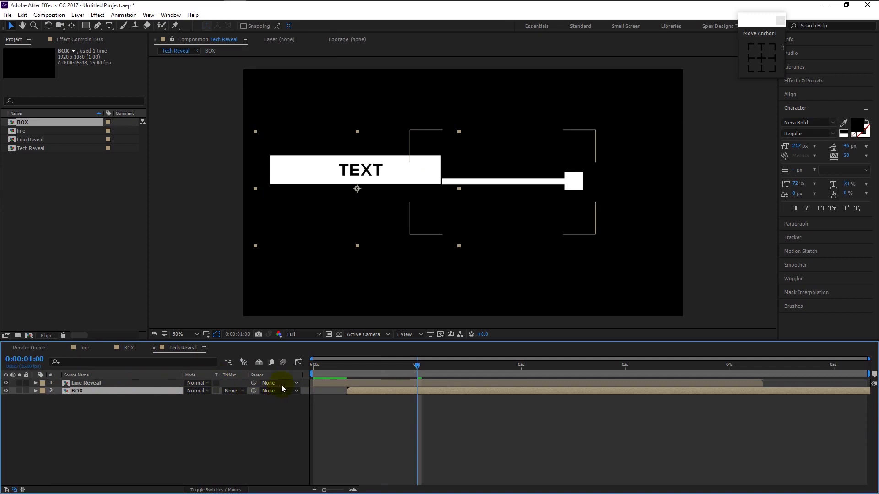
key("space")
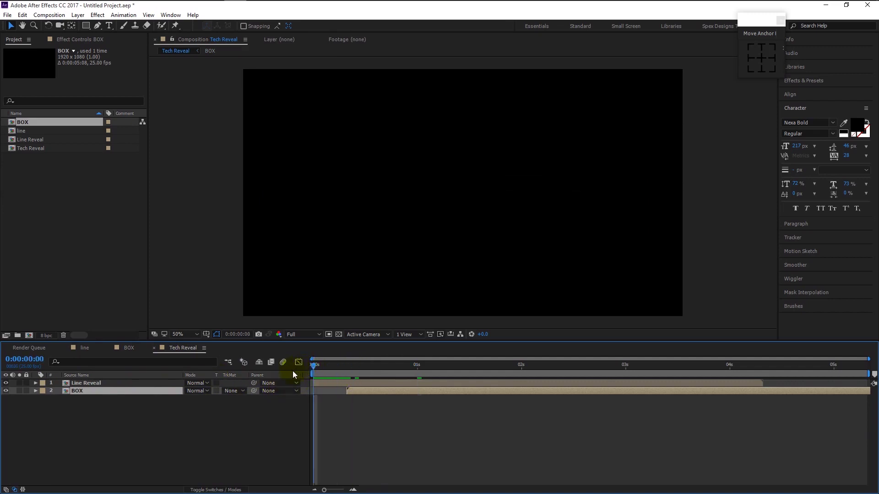
left_click(256, 443)
key("space")
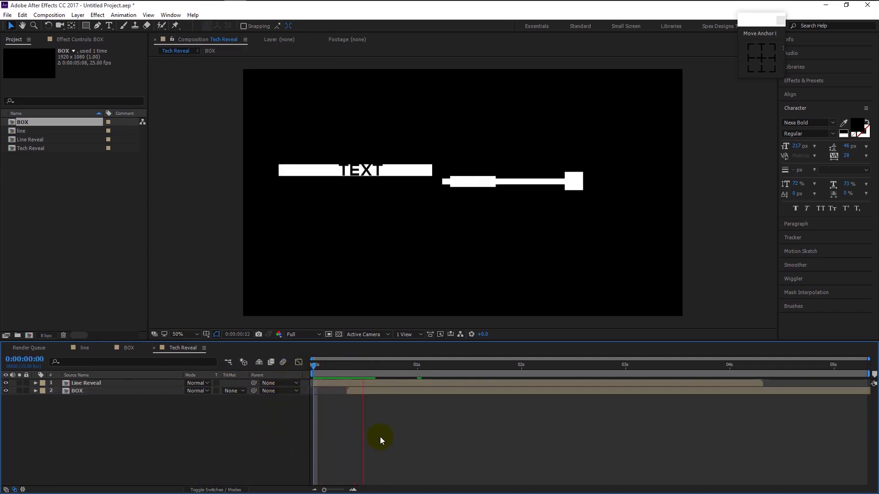
left_click_drag(349, 369, 274, 410)
key("space")
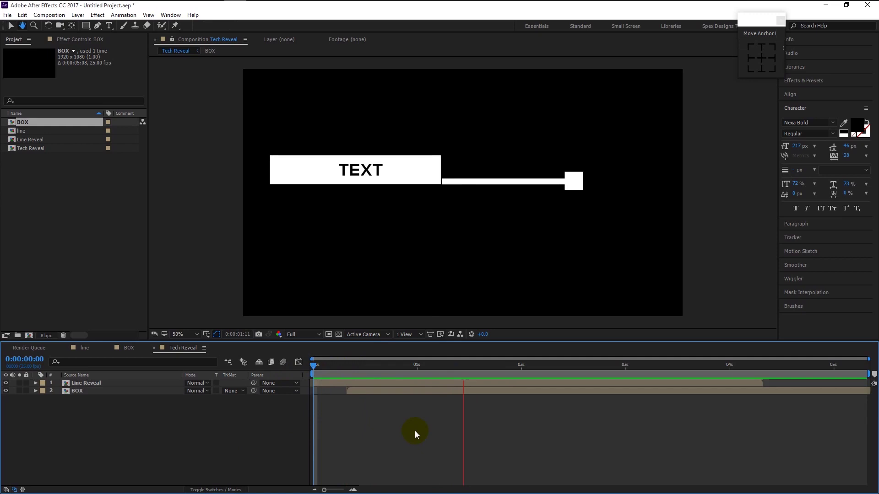
- Pre-compose the Line Reveal and BOX layers together as "Reveal"
left_click_drag(455, 366, 418, 372)
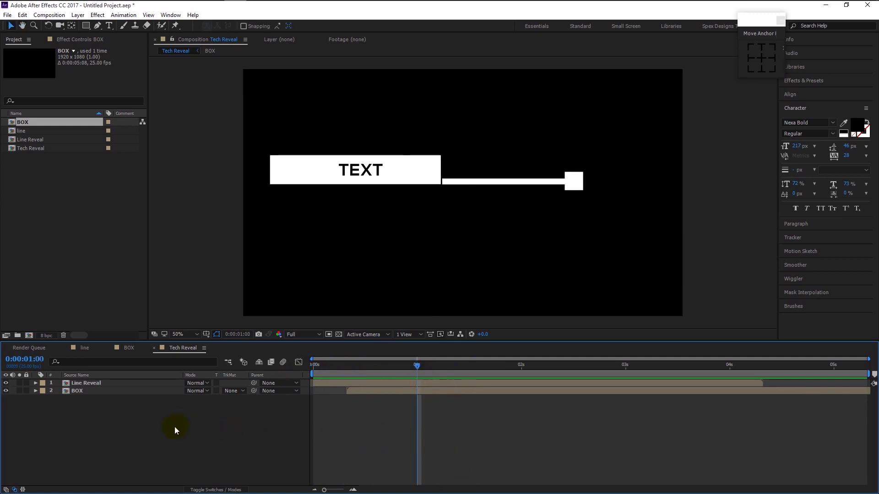
left_click_drag(143, 409, 60, 378)
right_click(164, 393)
left_click(213, 309)
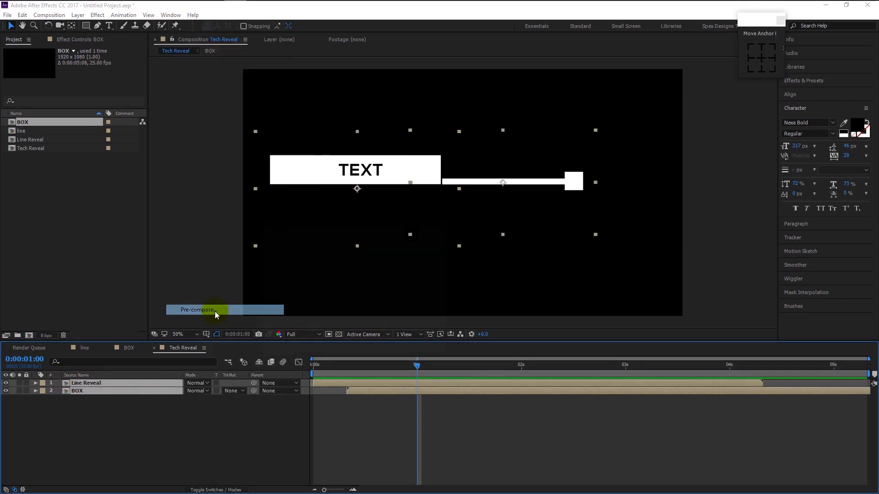
type("Reveal")
key("Return")
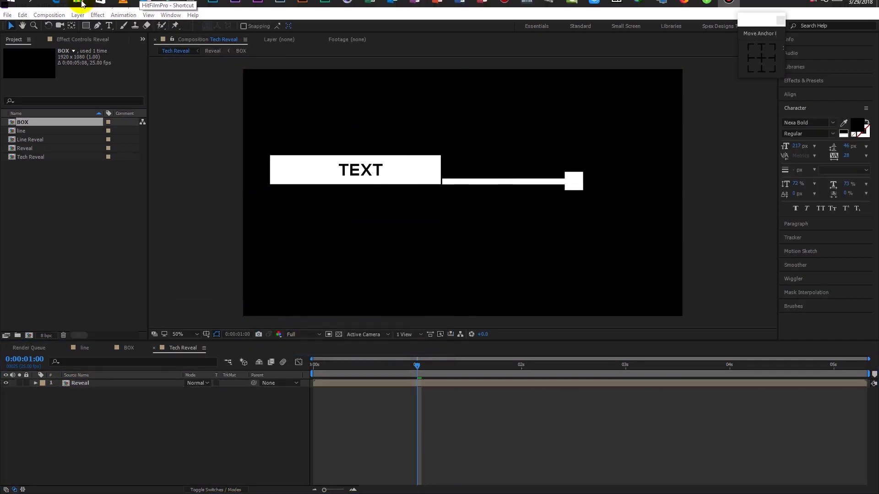
- Import stock.mov into the project and place it beneath the Reveal layer in the Tech Reveal composition
left_click(81, 2)
left_click_drag(339, 134, 106, 205)
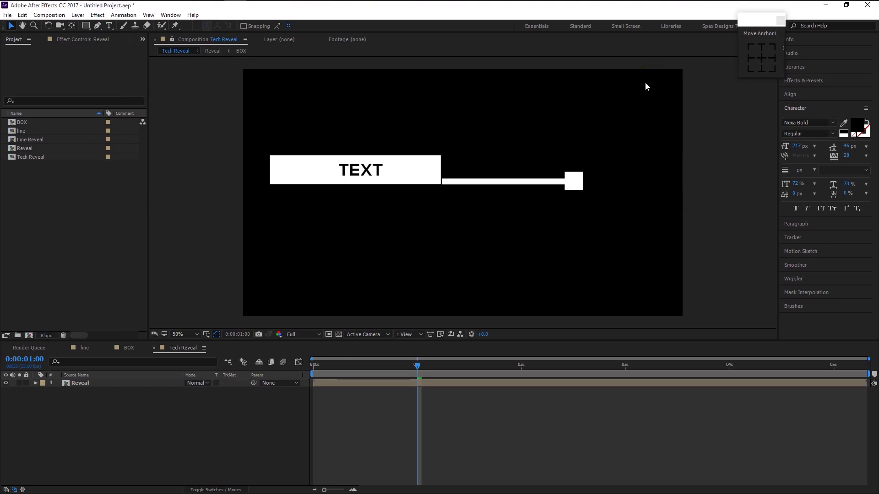
left_click_drag(50, 193, 153, 455)
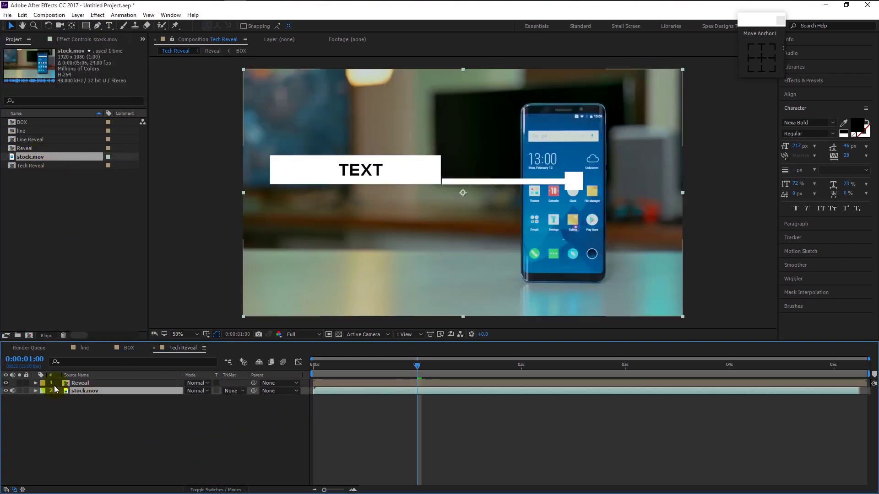
- Hide the Reveal layer and play the stock.mov footage from the start to examine the phone's movement
left_click(6, 391, "alt")
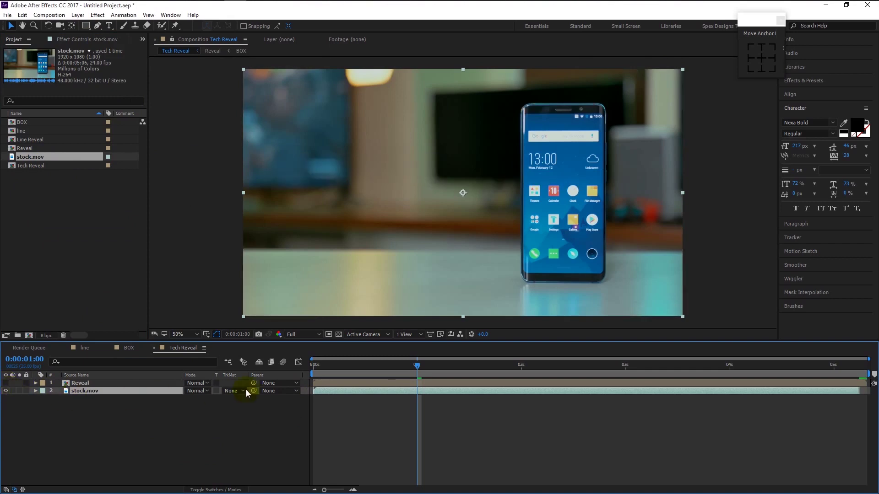
key("Home")
key("space")
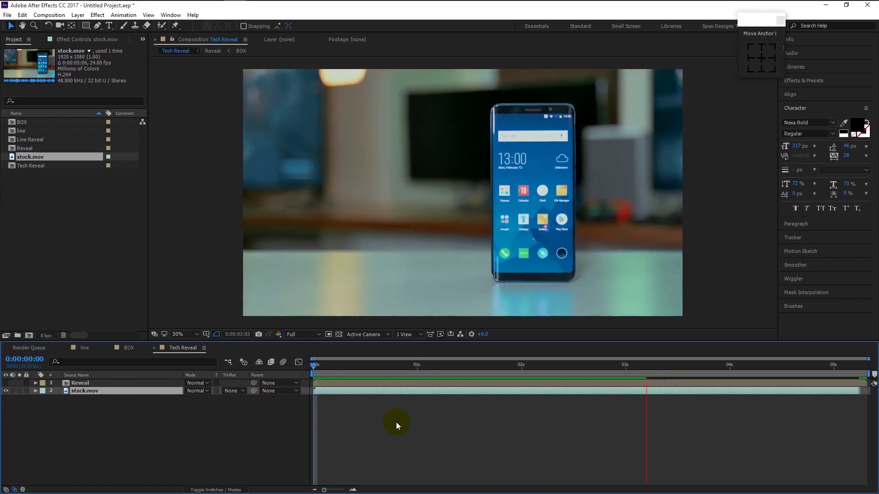
key("space")
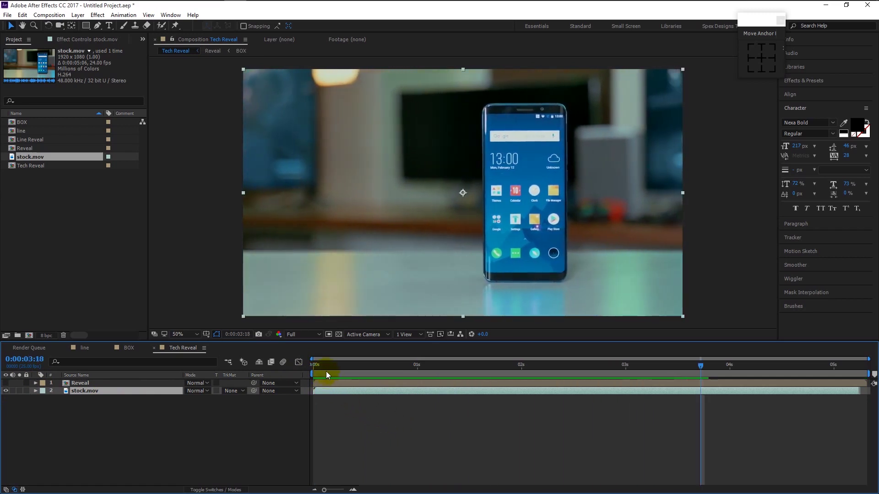
- Shift the Reveal layer to start at 1 second and make it visible again
left_click(324, 367)
left_click_drag(344, 385, 465, 382)
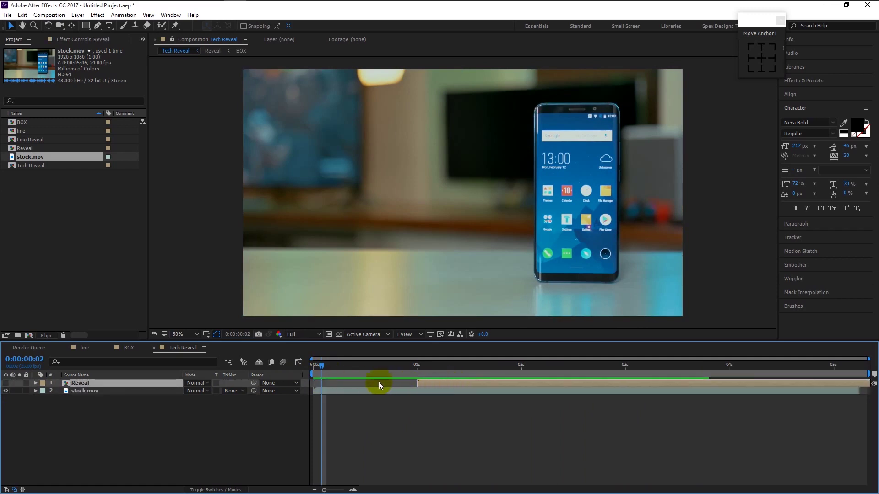
left_click(6, 383)
- At 0:00:01:06, scale Reveal down to about half size and place its square on the phone's left edge, at position 982, 368
left_click_drag(407, 369, 443, 366)
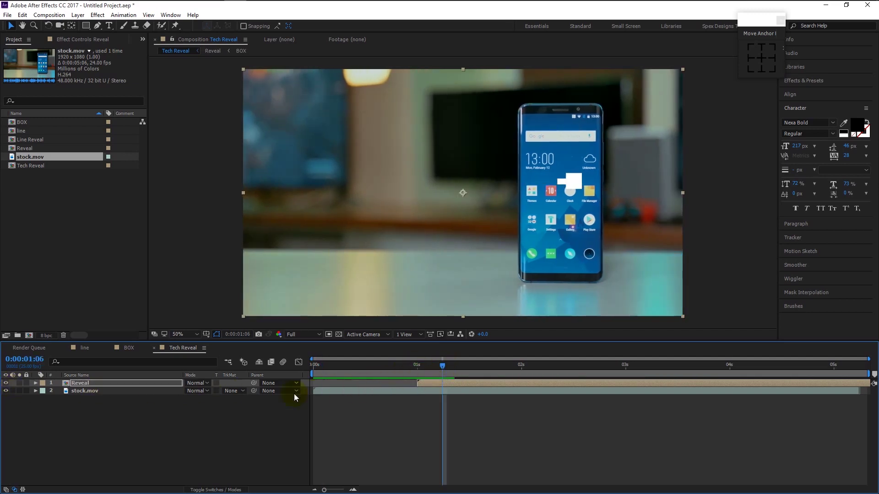
key("p")
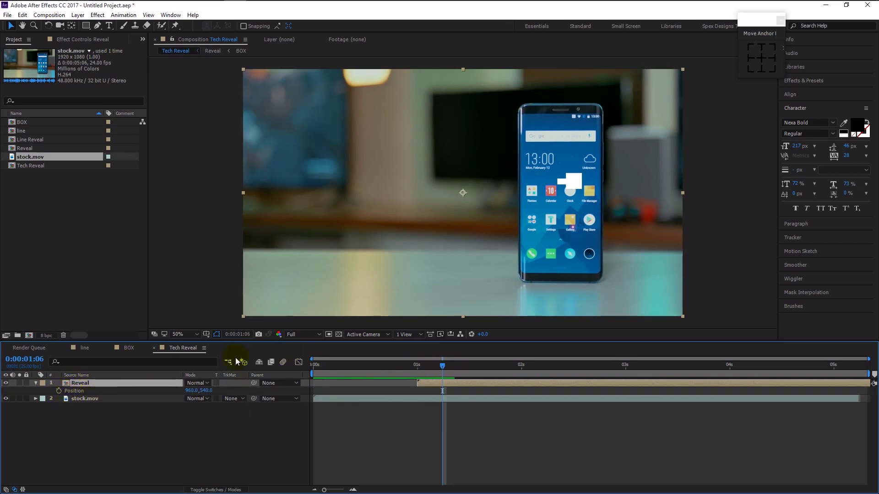
left_click_drag(569, 180, 518, 154)
left_click_drag(628, 286, 510, 221)
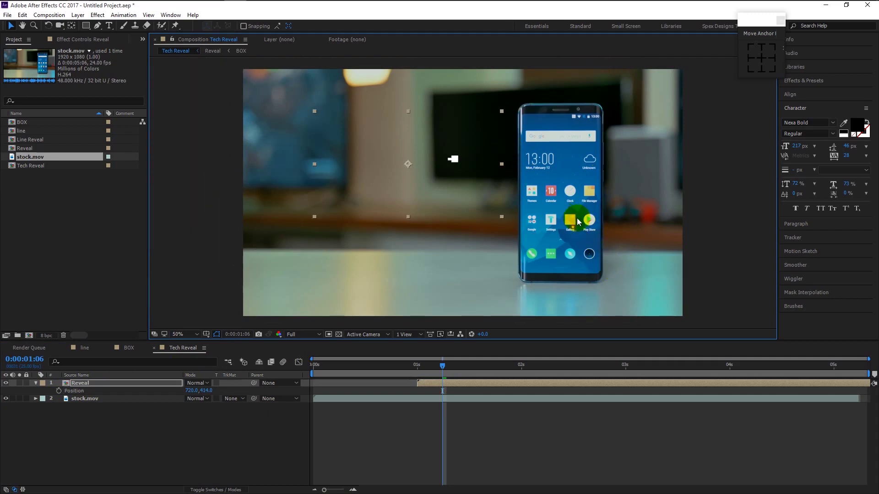
left_click_drag(486, 160, 516, 152)
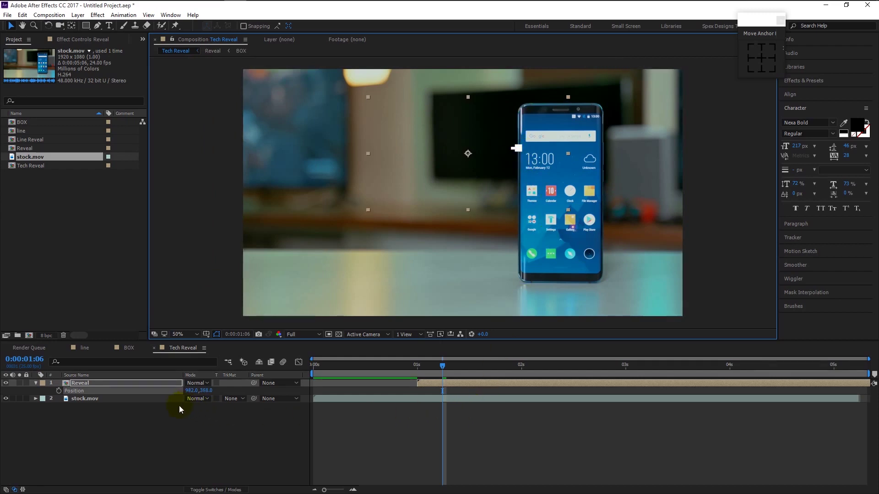
- Keyframe Reveal's Position at 0:00:01:06 and at 0:00:05:00 with 797, 368 to follow the phone, and preview the motion
left_click(59, 391)
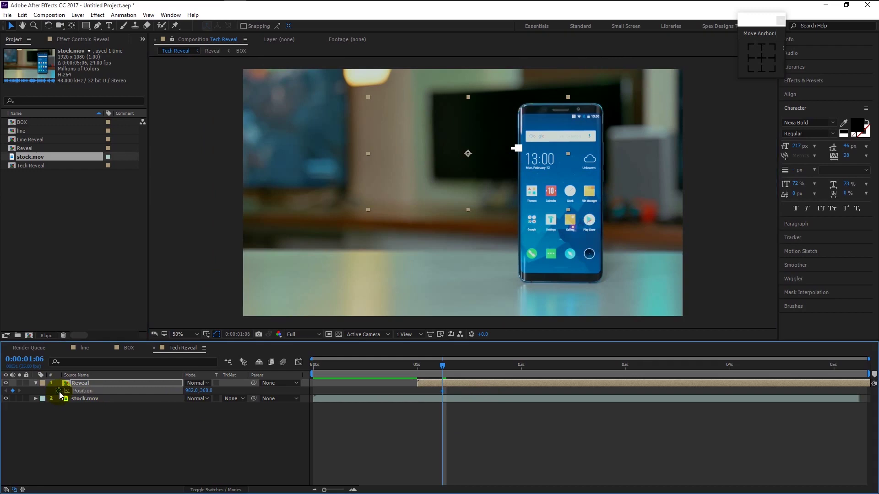
left_click_drag(451, 369, 836, 372)
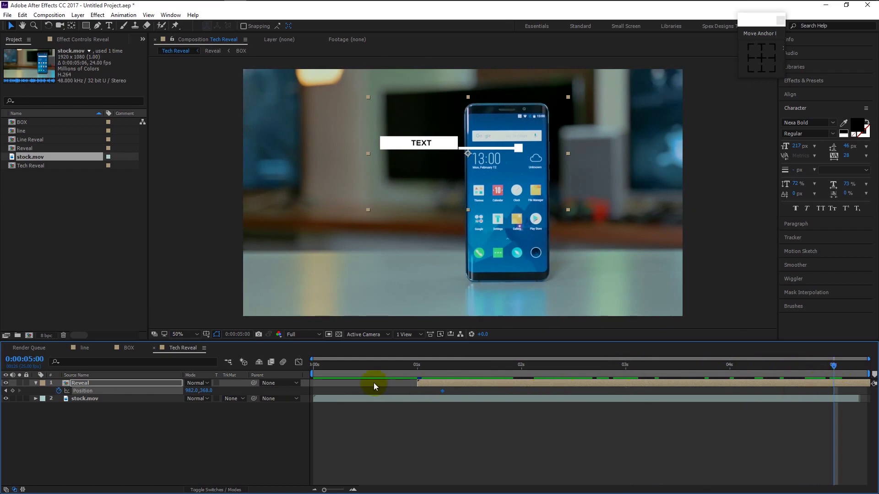
left_click_drag(192, 394, 96, 406)
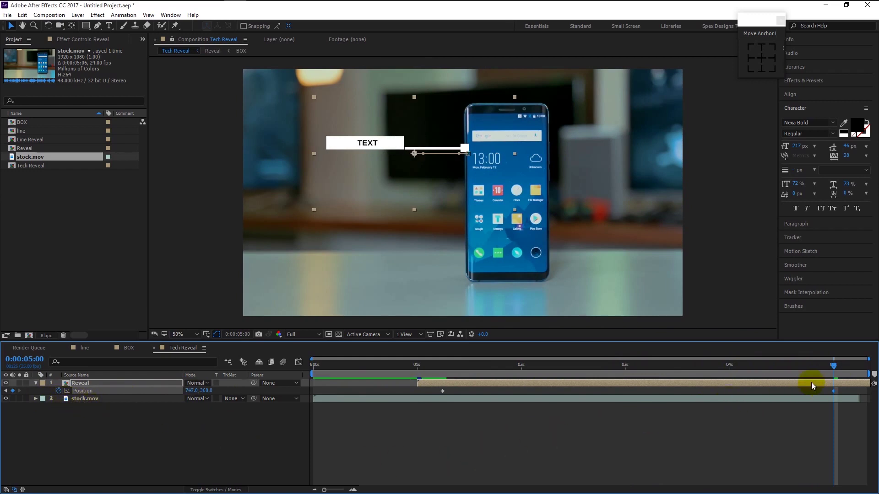
key("space")
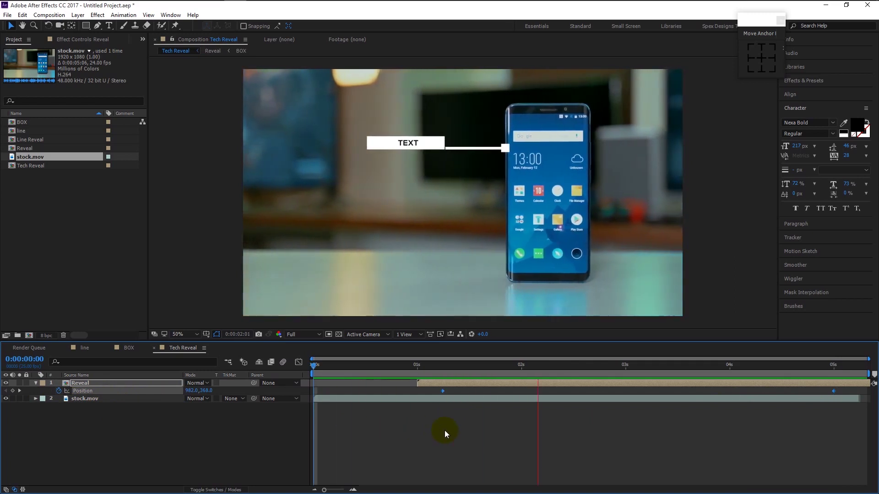
key("space")
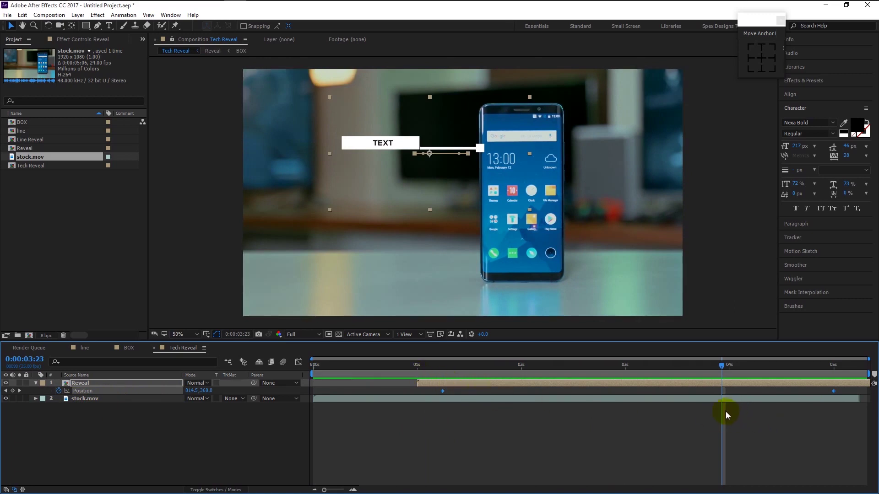
- Open the Reveal composition and pre-compose its Line Reveal and BOX layers together as "Tech pop"
double_click(122, 383)
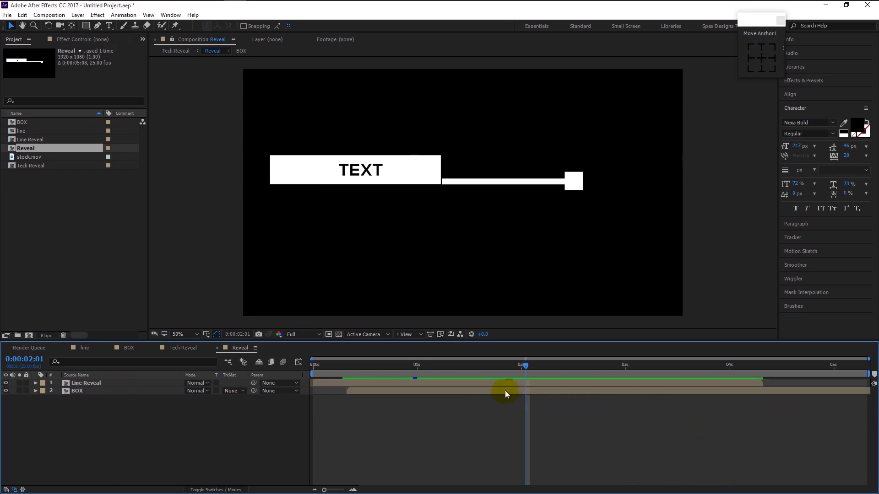
left_click_drag(109, 391, 120, 386)
right_click(120, 385)
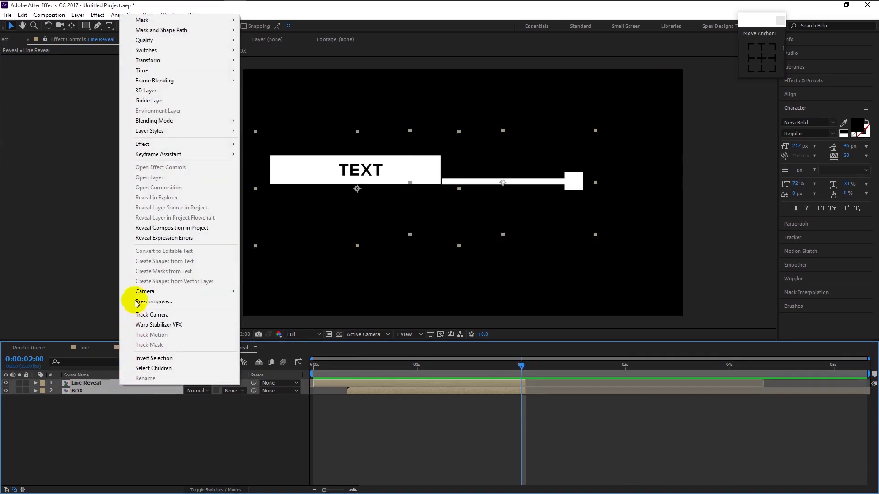
left_click(154, 302)
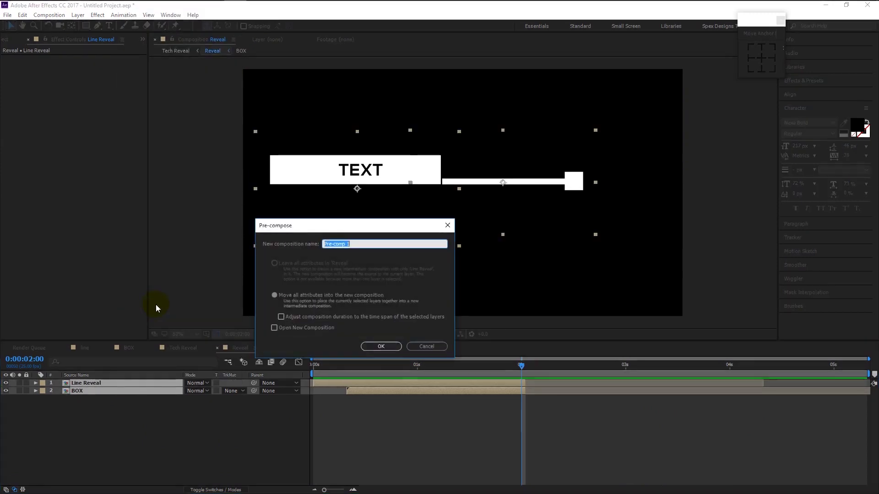
type("Tech pop")
key("Return")
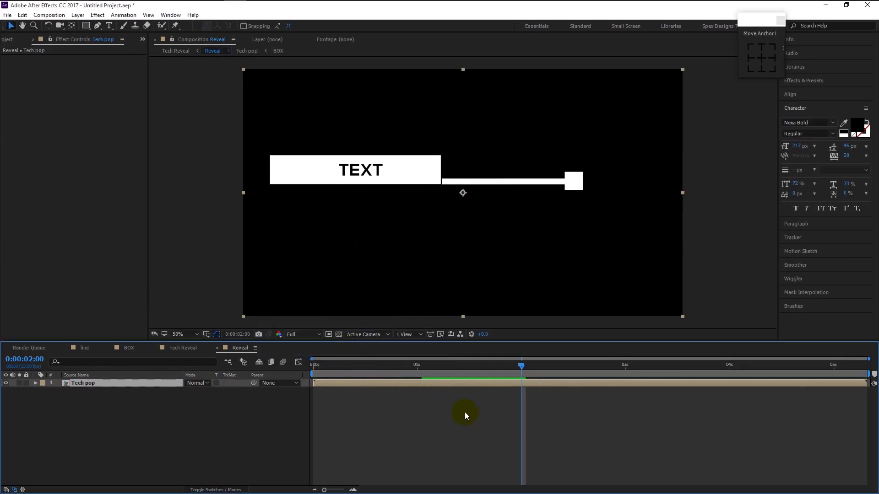
- Split the Tech pop layer at 0:00:02:00, delete the part after the cut, and preview the remaining part
key("ctrl+shift+d")
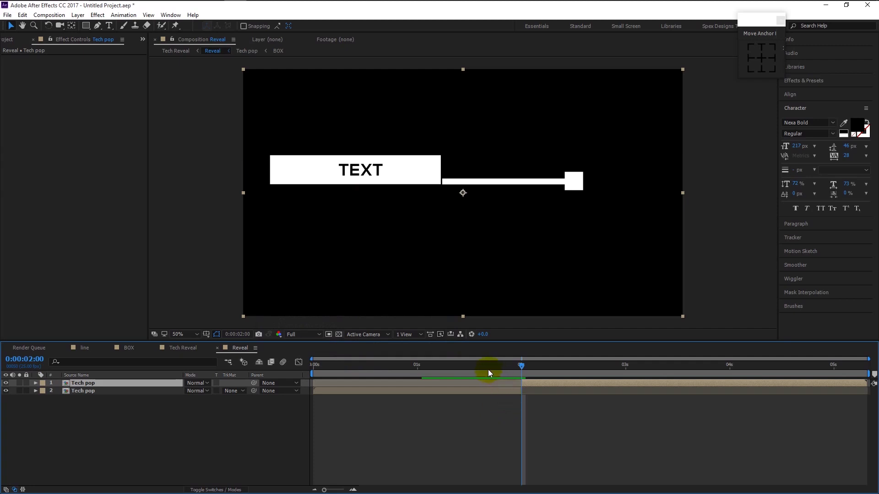
key("Delete")
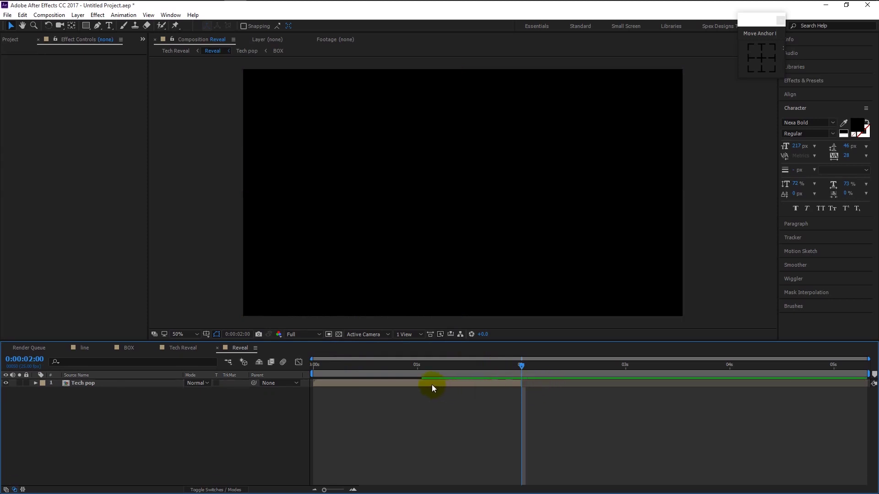
left_click(433, 386)
left_click_drag(434, 367, 421, 366)
left_click_drag(353, 370, 270, 372)
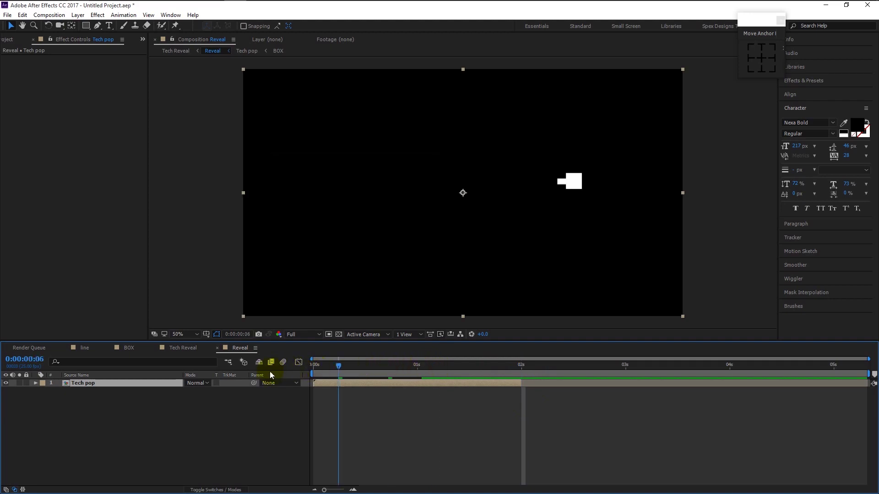
key("space")
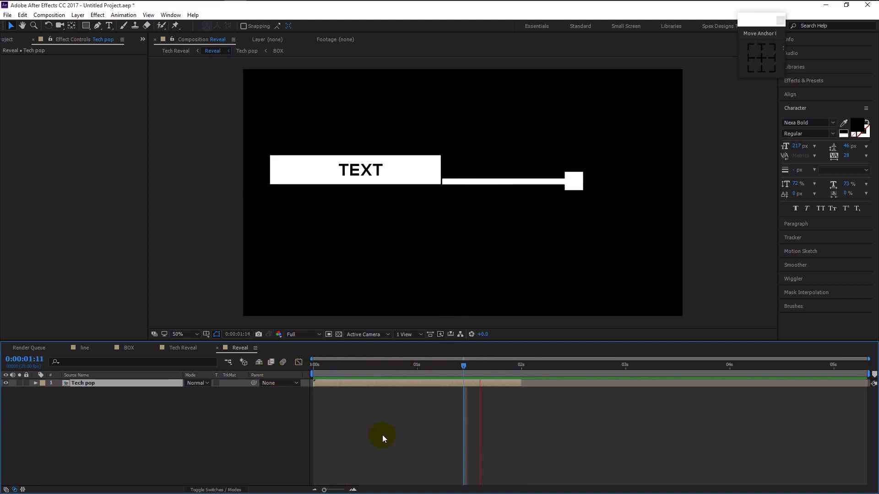
- Duplicate Tech pop, move the copy to start around 2 seconds, and apply Time-Reverse Layer to it
key("ctrl+d")
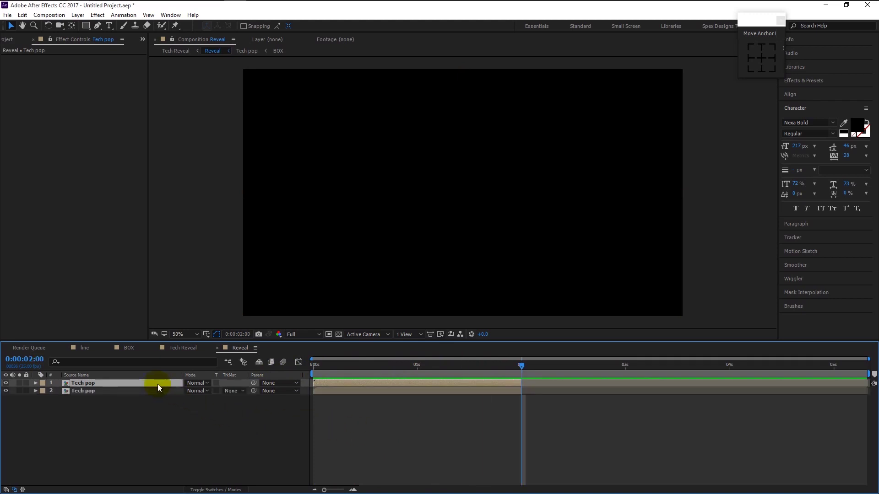
left_click_drag(473, 386, 535, 388)
right_click(531, 382)
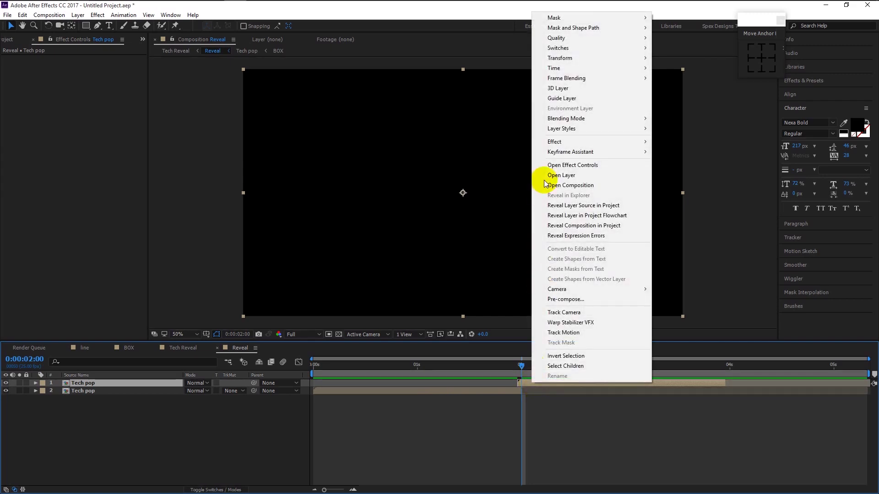
mouse_move(554, 69)
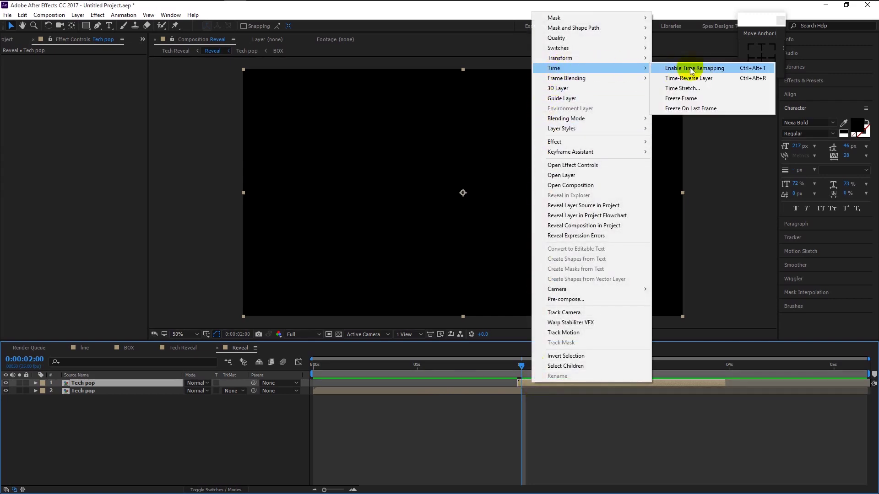
left_click(707, 78)
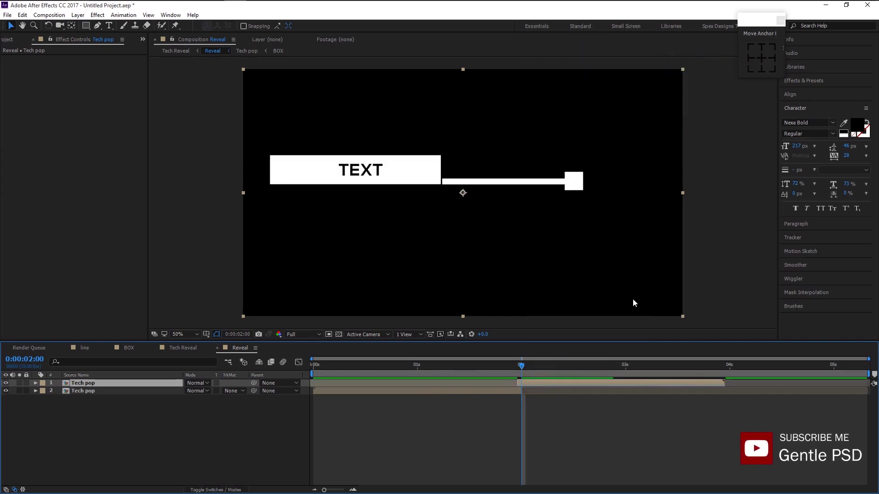
- Preview the Reveal composition to check the Tech pop animation followed by its reversed copy
left_click(815, 373)
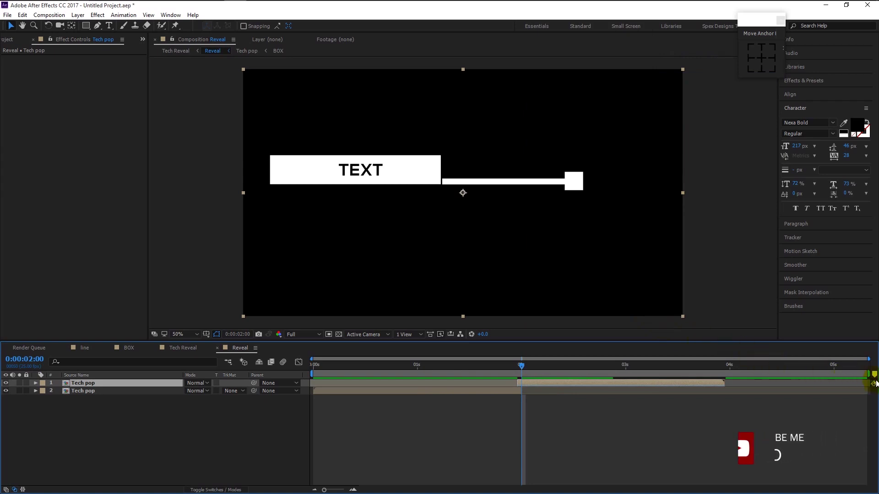
left_click(688, 467)
key("space")
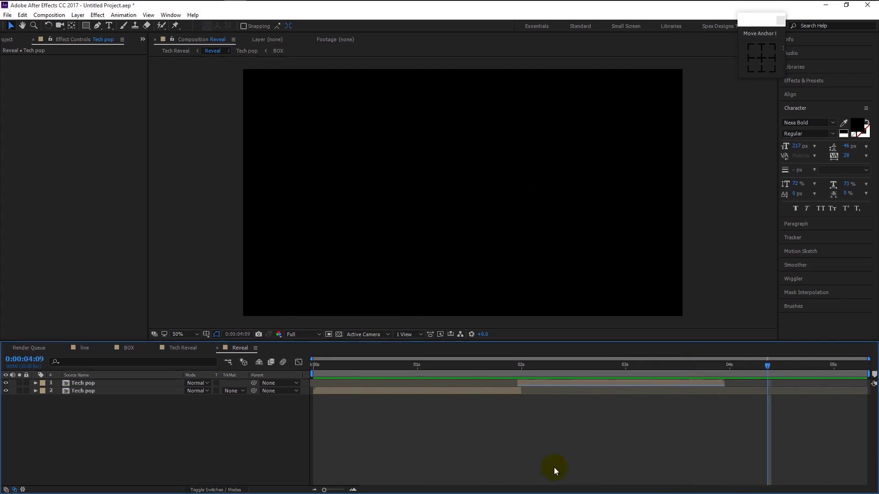
- Return to the Tech Reveal composition and preview the callout over the phone footage from the start
left_click(174, 351)
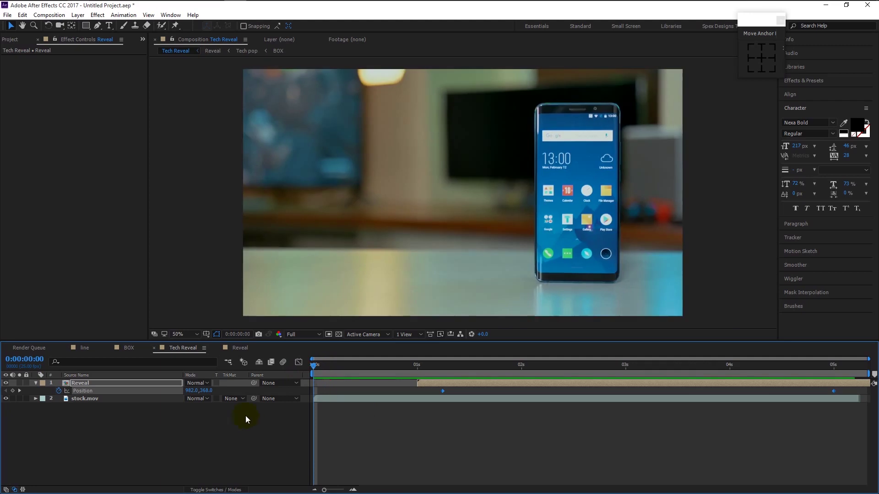
left_click(301, 435)
key("space")
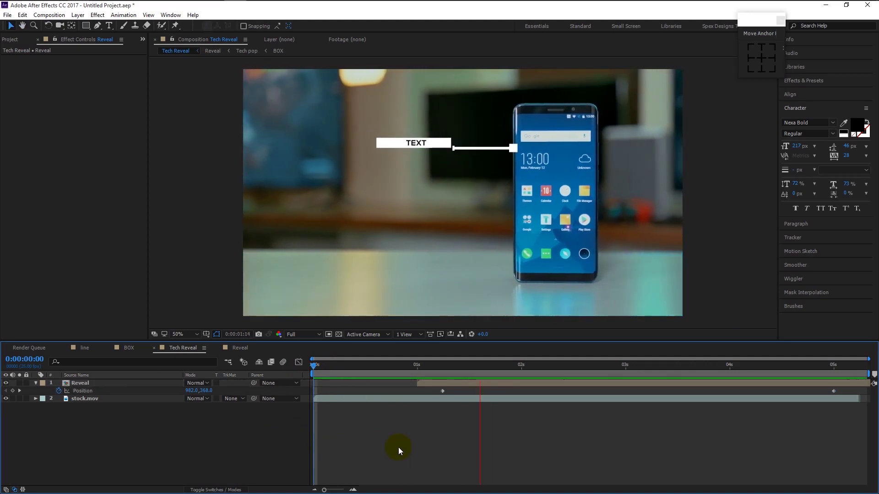